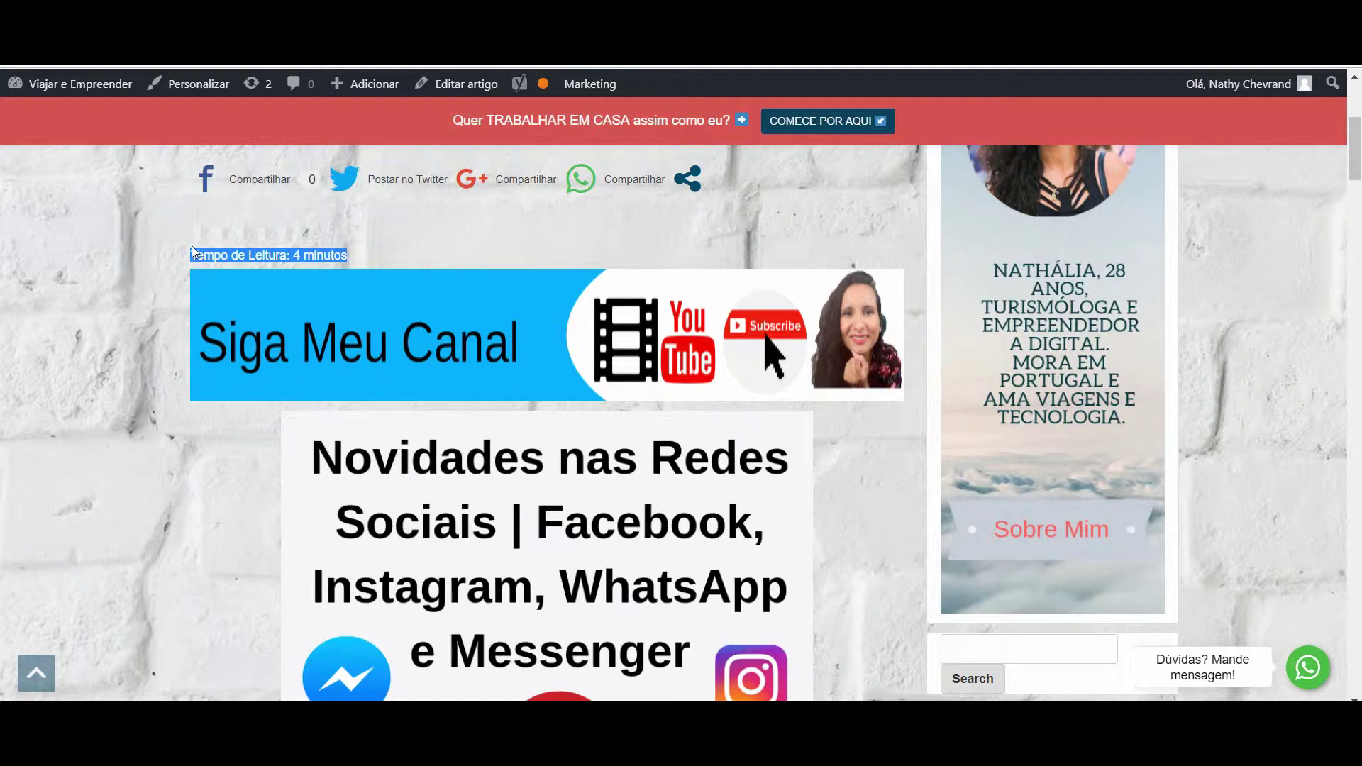
# Look through the published blog post from its reading-time line down to the related posts and comment section
pyautogui.click(367, 250)
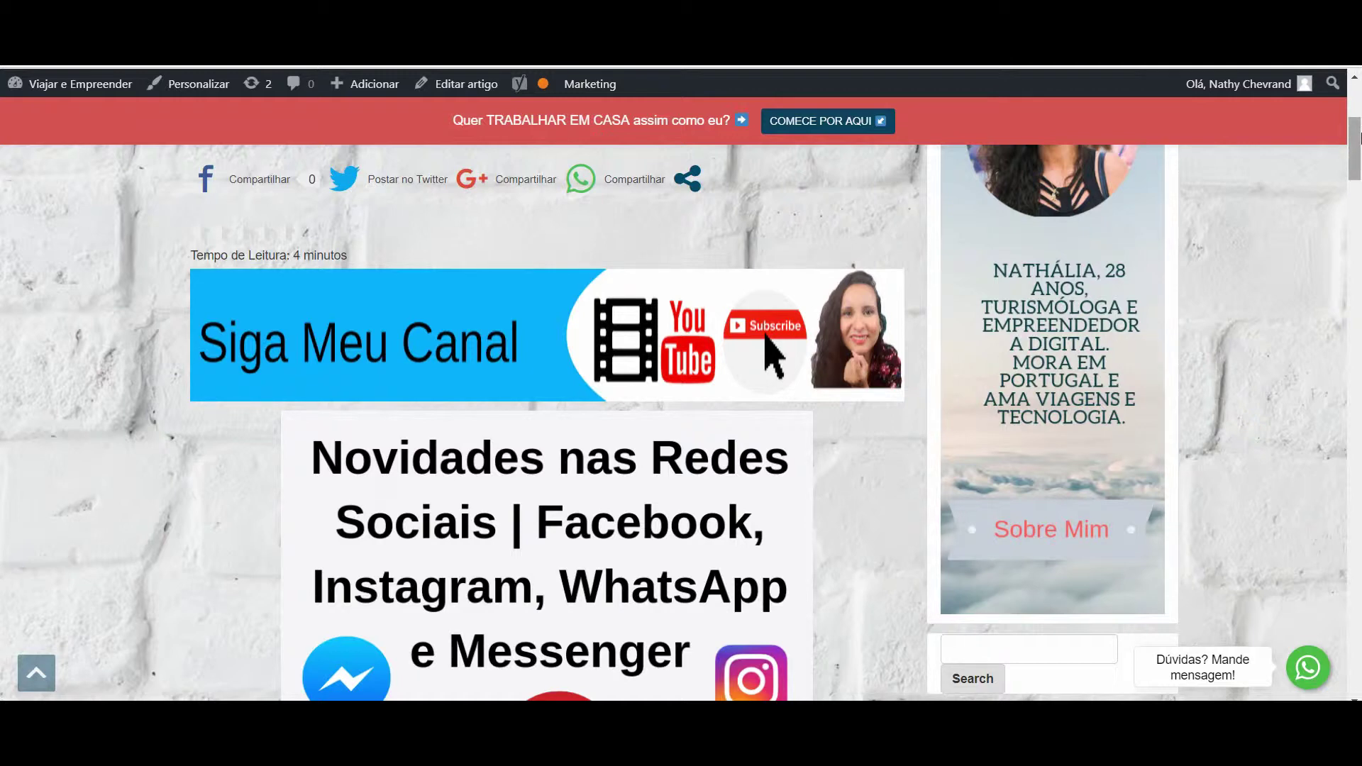
pyautogui.moveTo(1357, 136)
pyautogui.mouseDown()
pyautogui.moveTo(1358, 214)
pyautogui.moveTo(1355, 139)
pyautogui.mouseUp()
pyautogui.moveTo(1355, 139); pyautogui.dragTo(1327, 637)
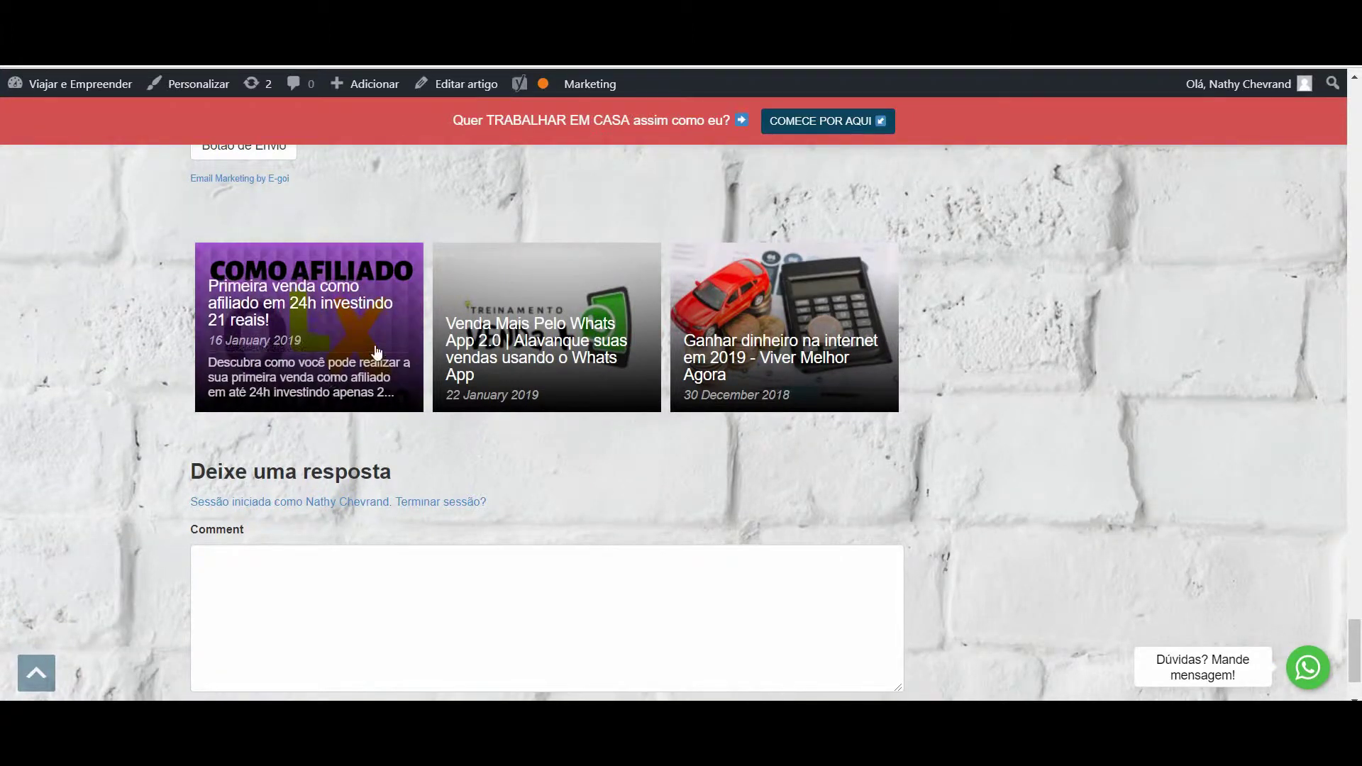
pyautogui.moveTo(1356, 652)
pyautogui.mouseDown()
pyautogui.moveTo(1358, 626)
pyautogui.moveTo(1357, 652)
pyautogui.mouseUp()
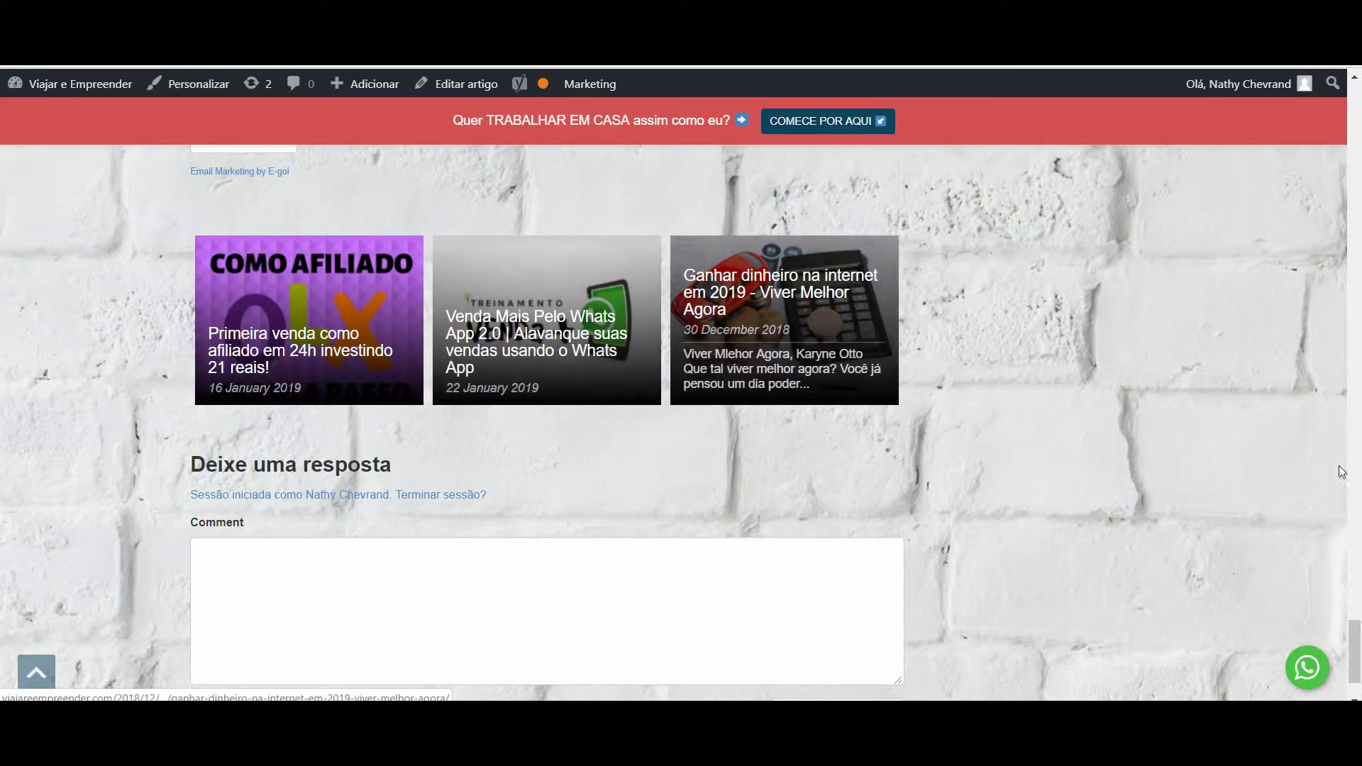
pyautogui.moveTo(1355, 656); pyautogui.dragTo(1346, 139)
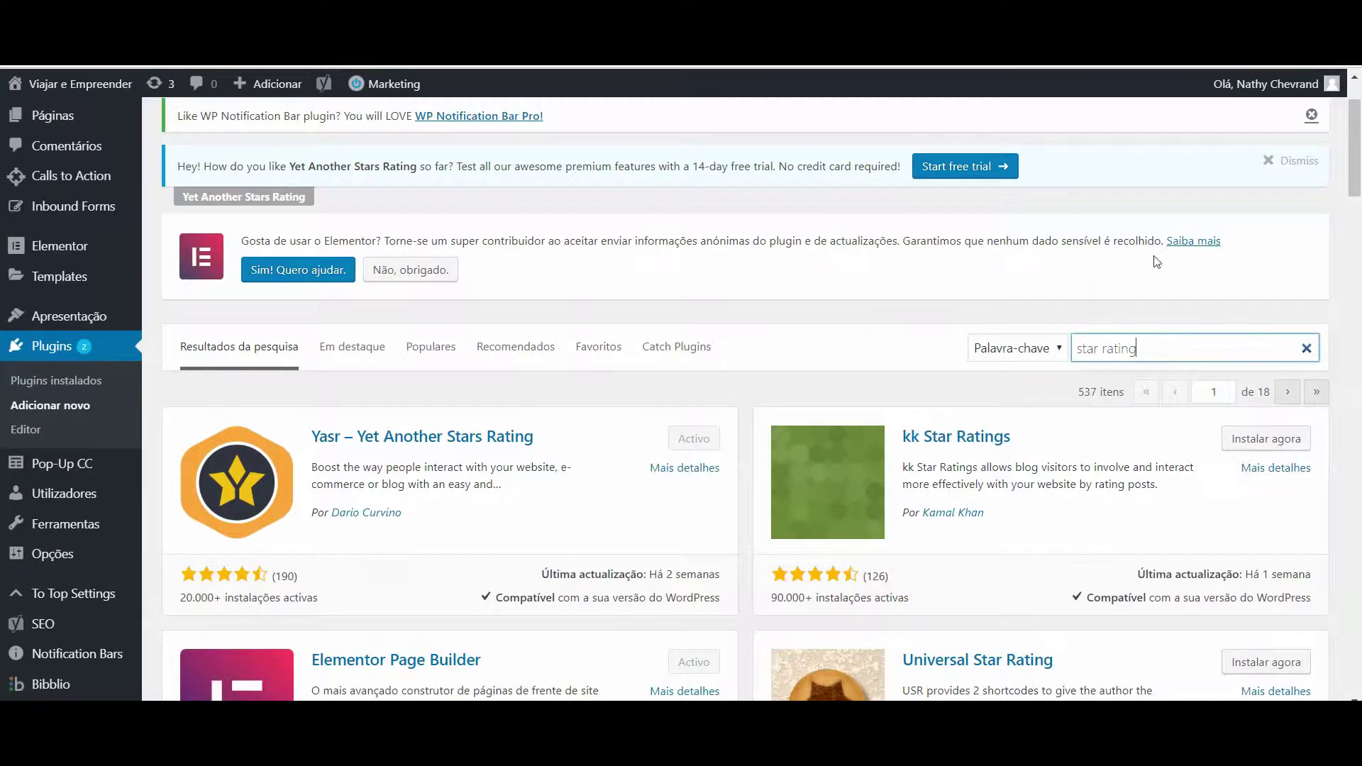
# Install the kk Star Ratings plugin from the "star rating" search results and activate it
pyautogui.moveTo(1355, 189)
pyautogui.mouseDown()
pyautogui.moveTo(1355, 173)
pyautogui.moveTo(1359, 196)
pyautogui.mouseUp()
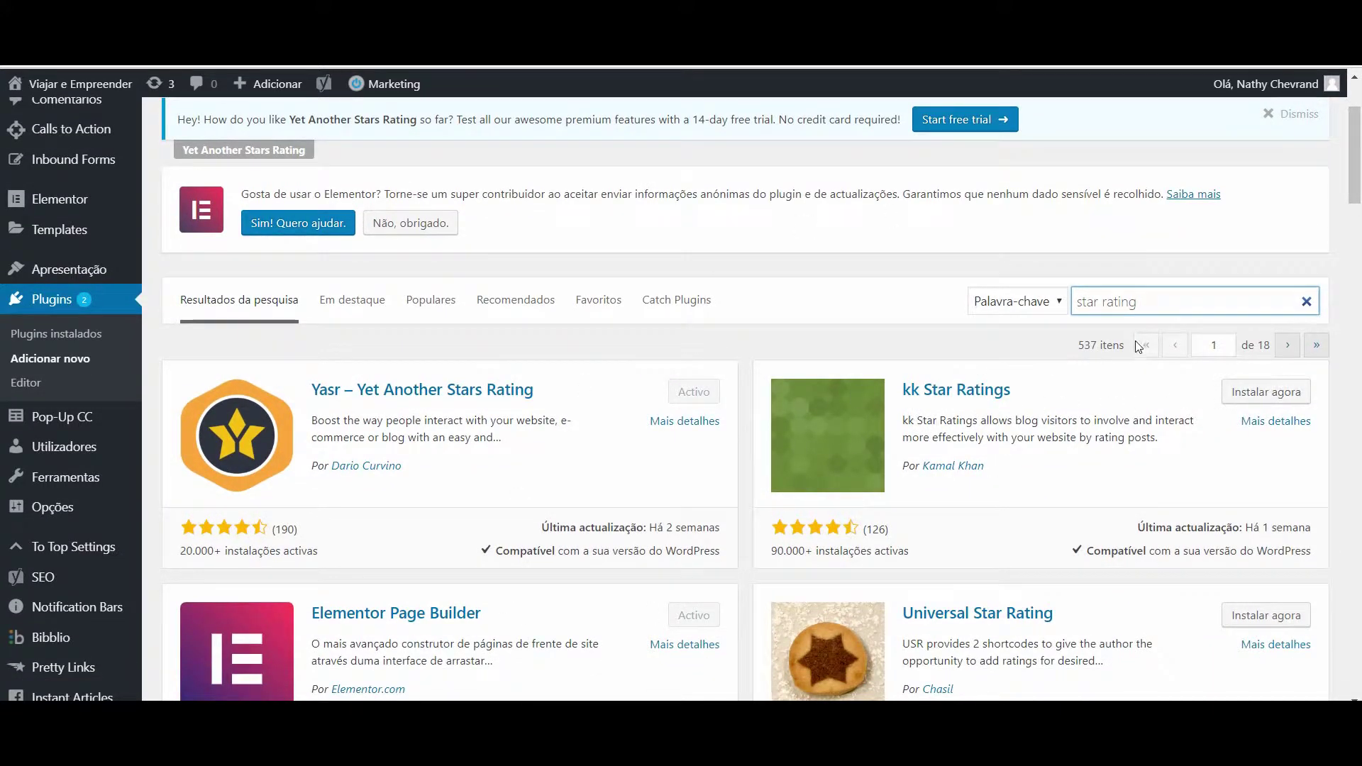
pyautogui.click(1250, 390)
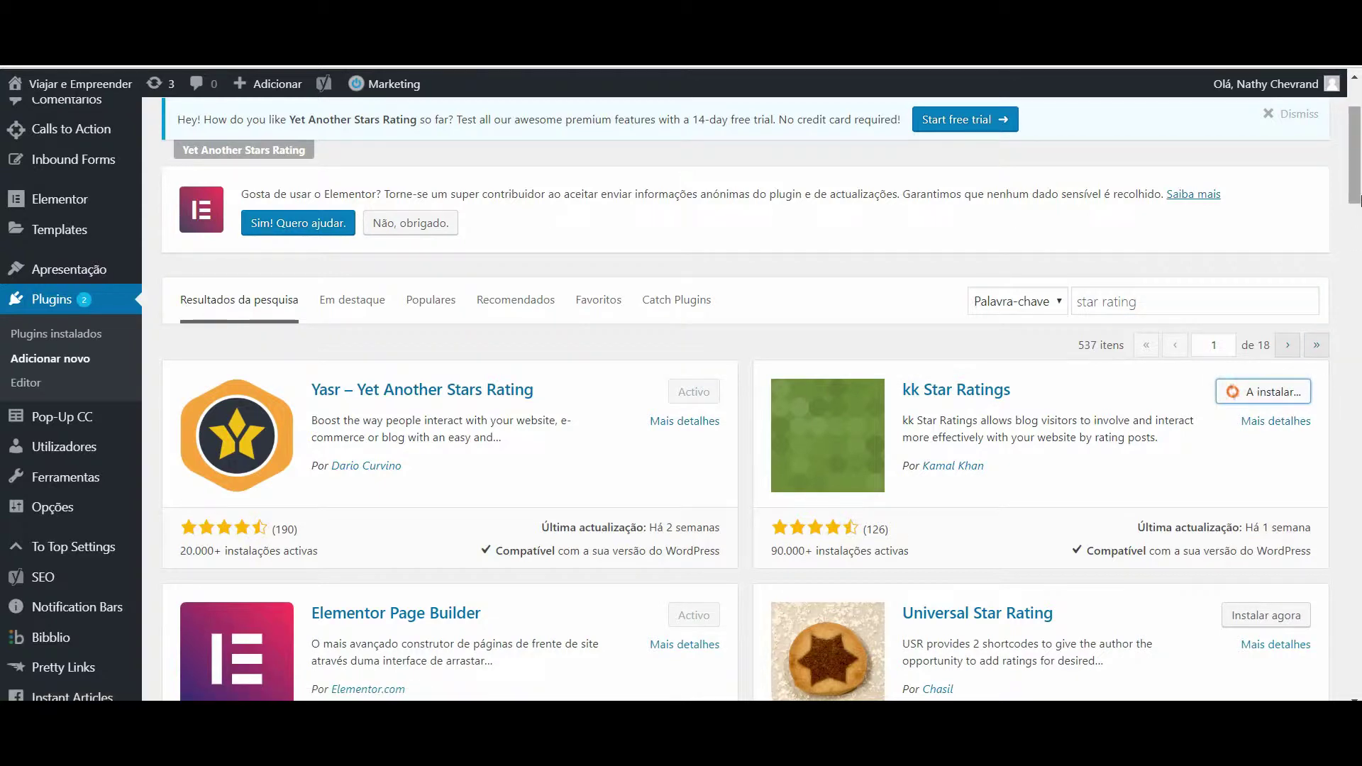
pyautogui.scroll(-2, 1351, 213)
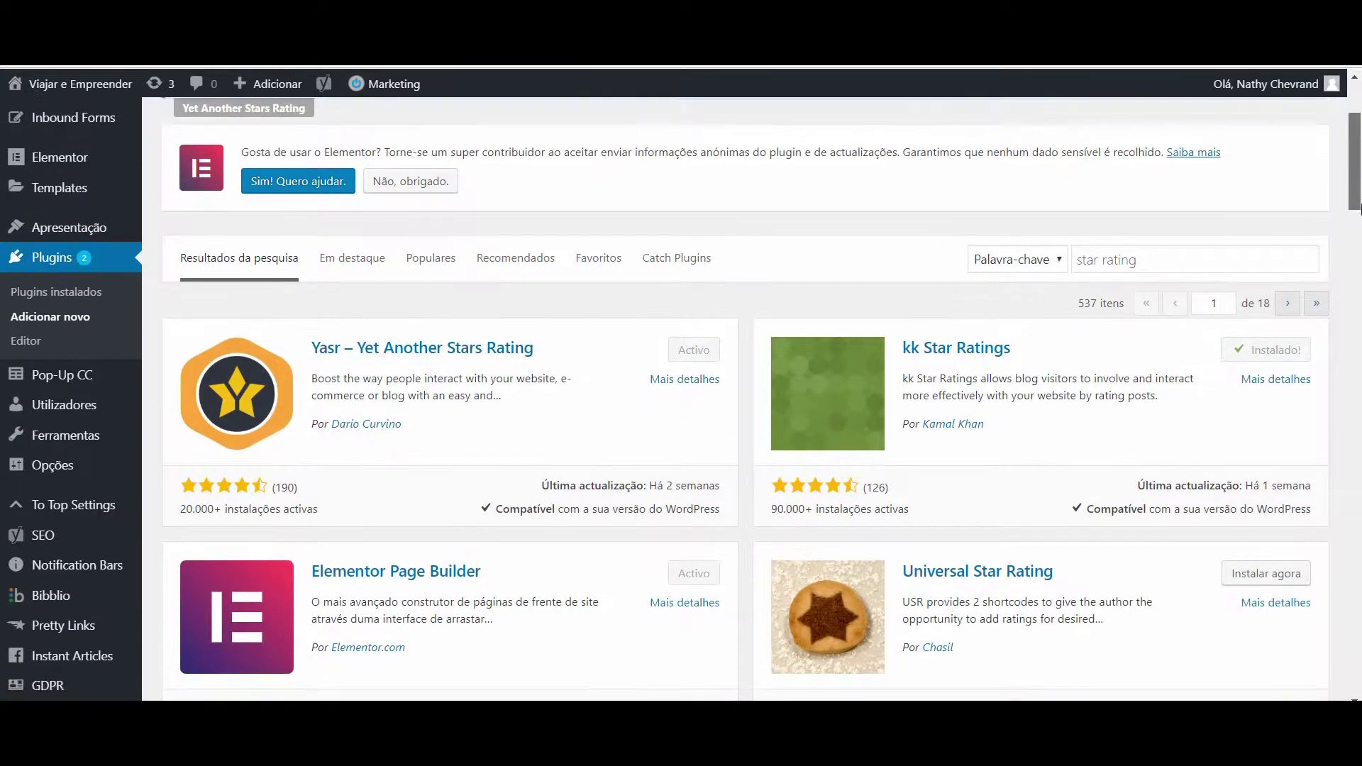
pyautogui.click(1284, 293)
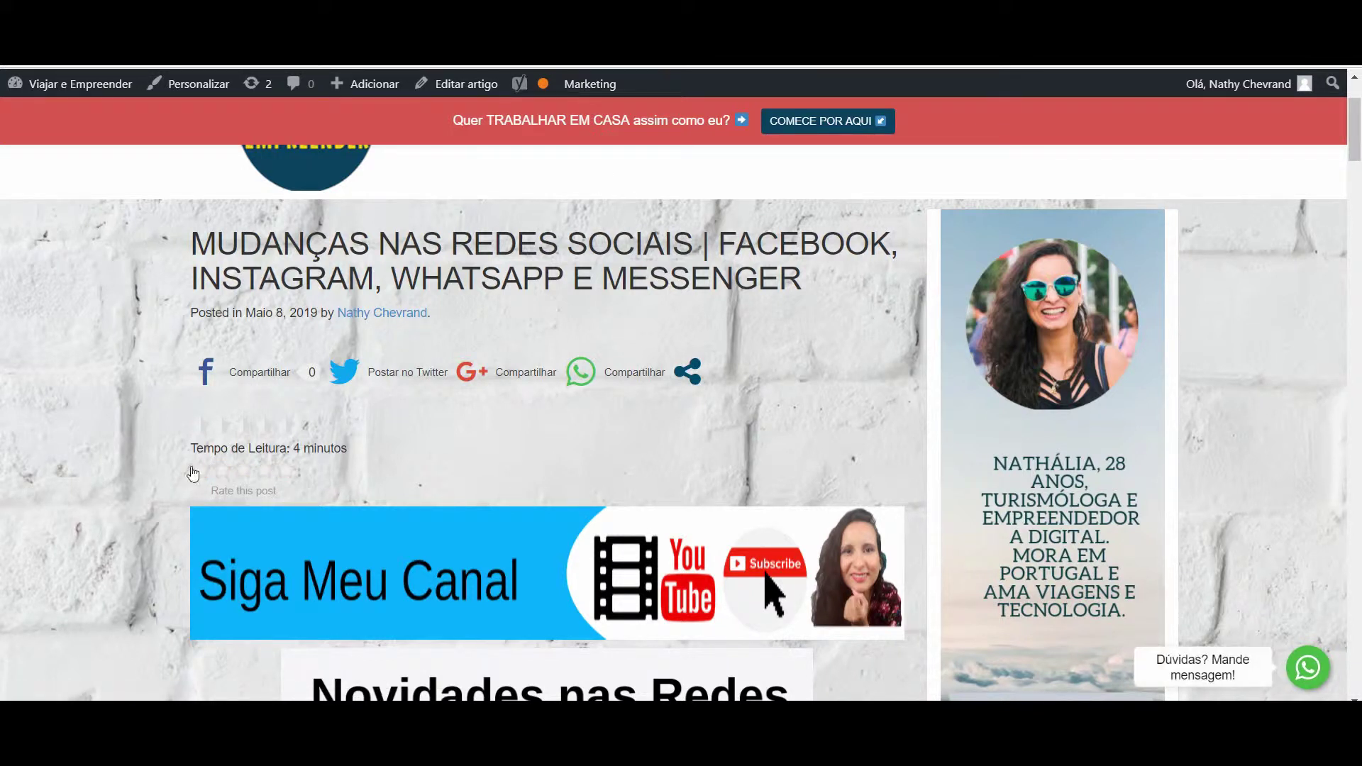
# Check the rating stars on the blog post and open the kk Star Ratings plugin settings
pyautogui.click(297, 476)
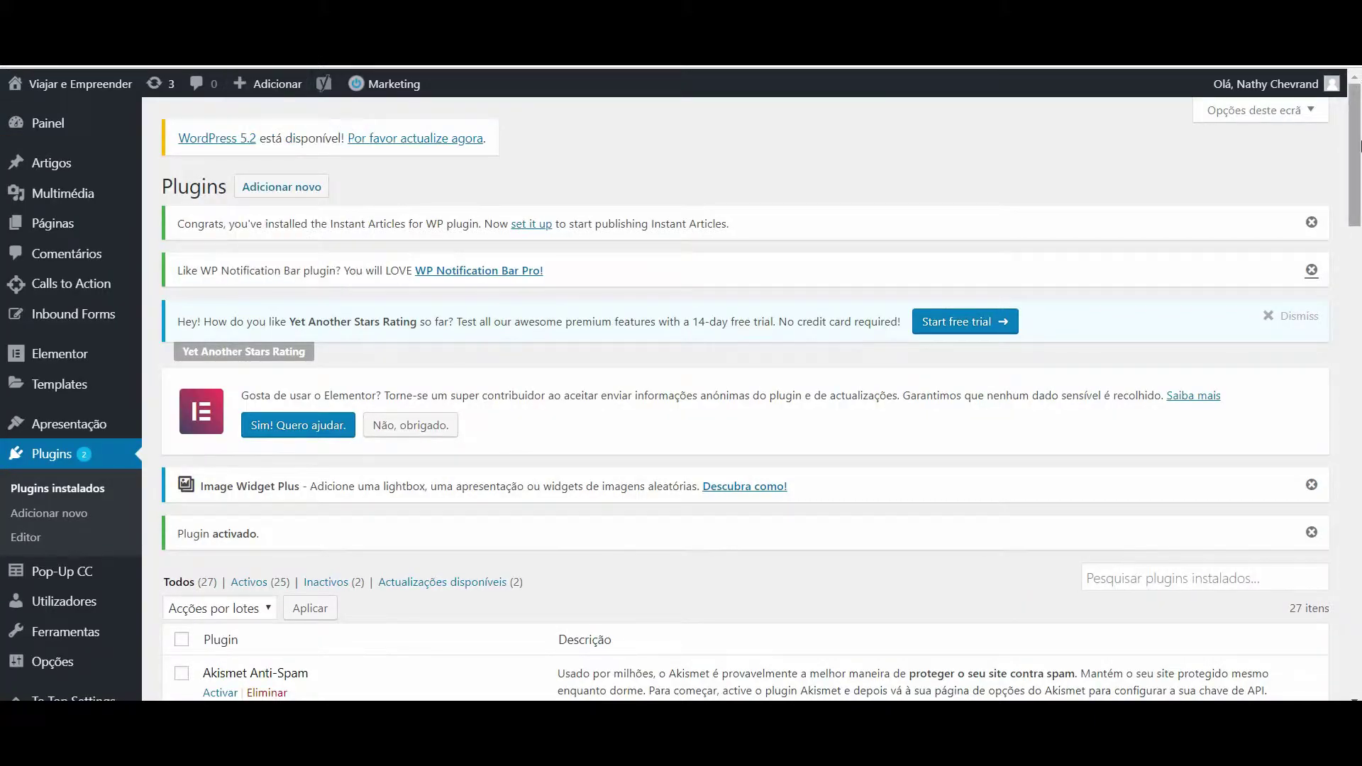
pyautogui.moveTo(1359, 145); pyautogui.dragTo(1355, 238)
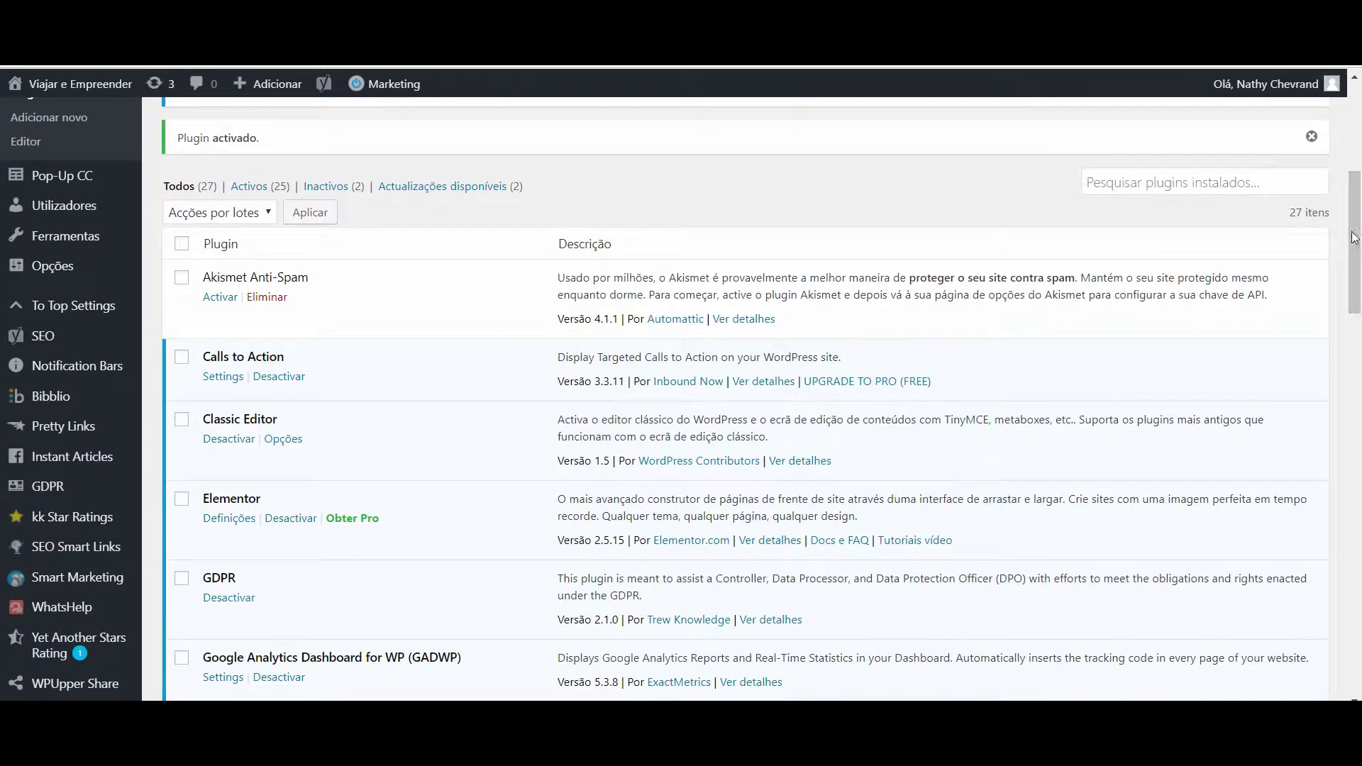
pyautogui.click(160, 520)
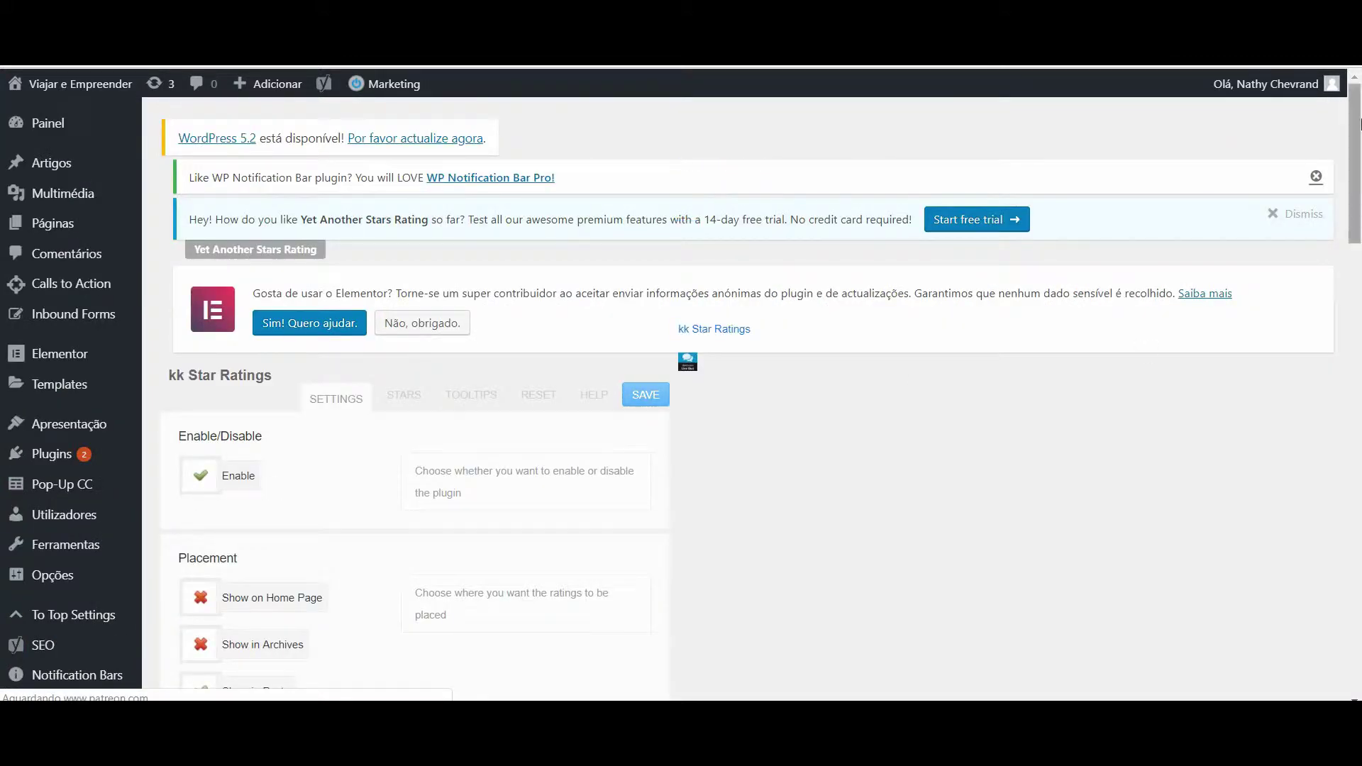
# Review the amount and size options of the rating stars, save them, and return to the general settings
pyautogui.moveTo(1360, 124); pyautogui.dragTo(1343, 175)
pyautogui.click(403, 214)
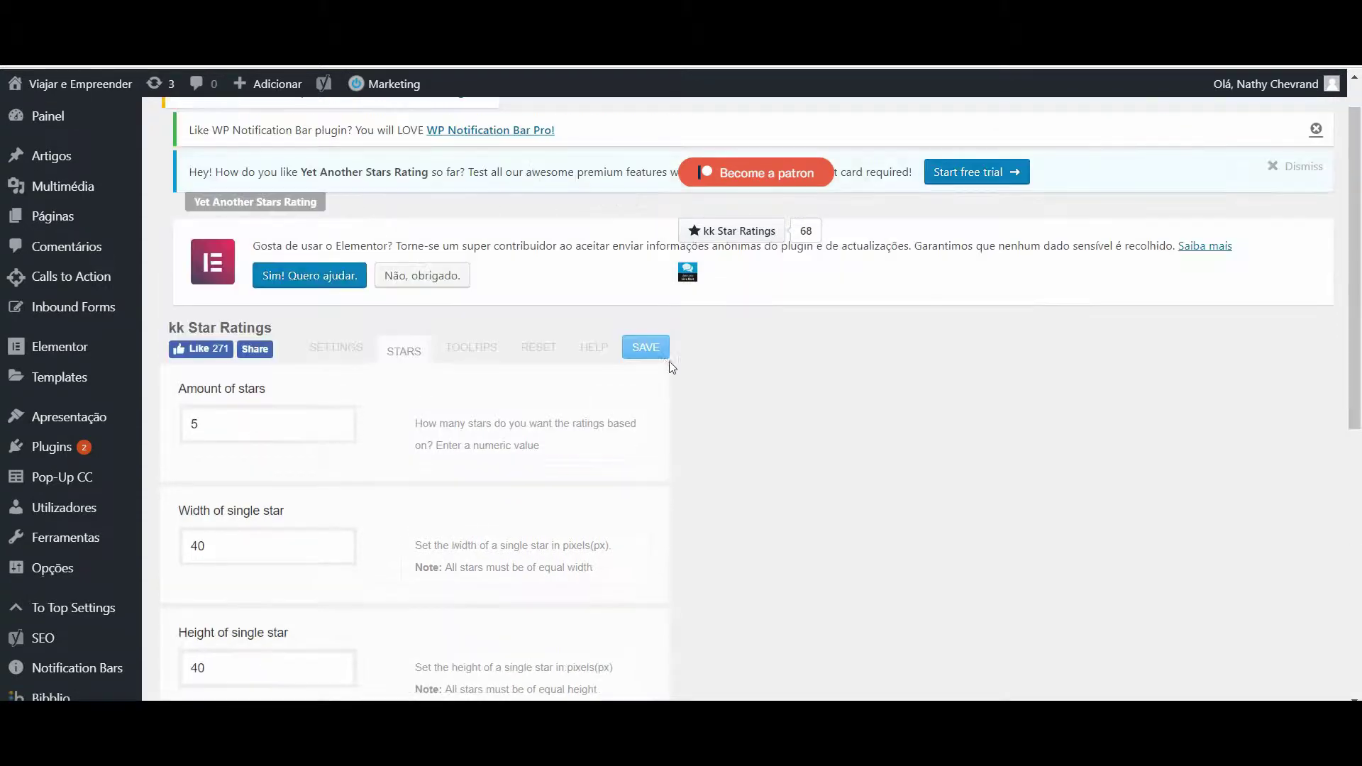
pyautogui.click(654, 351)
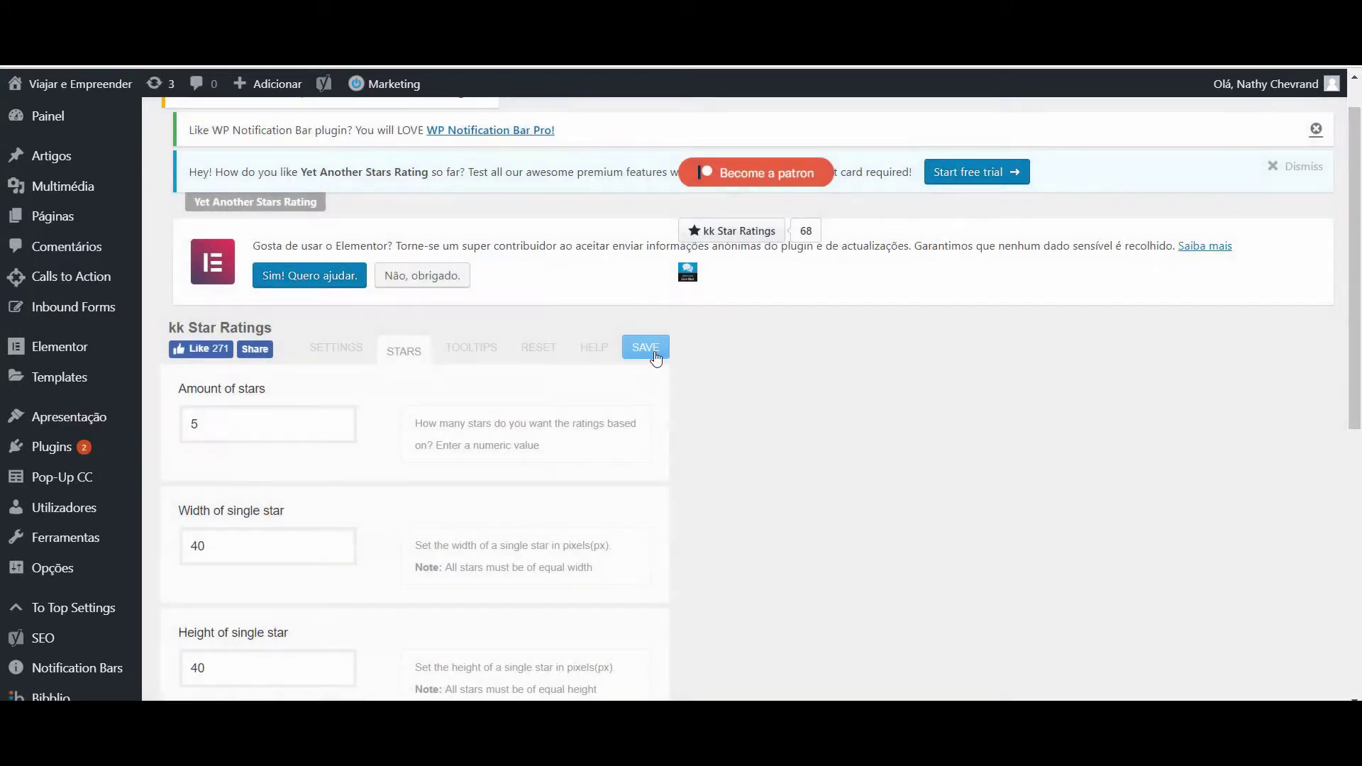
pyautogui.click(350, 353)
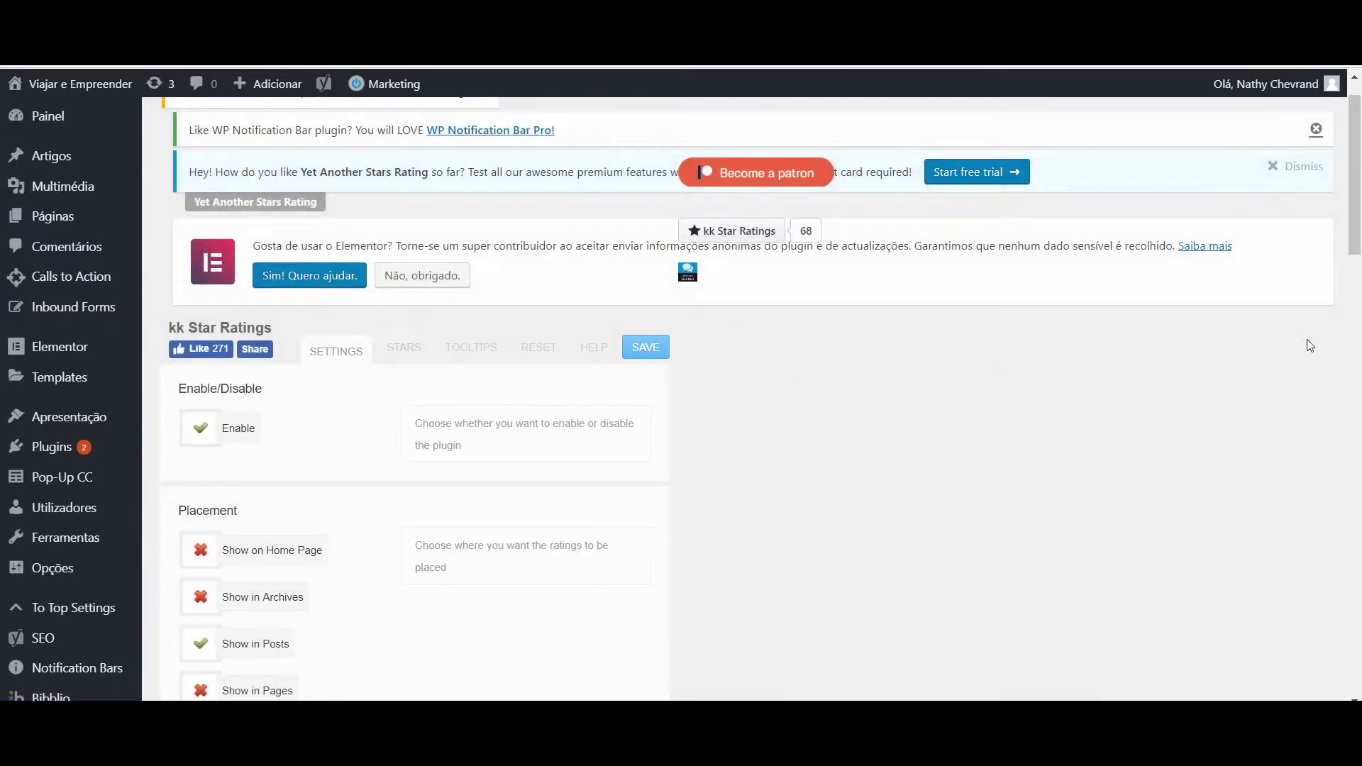
# Review the placement options and choose Top Left as the position of the ratings
pyautogui.moveTo(1356, 269); pyautogui.dragTo(1356, 318)
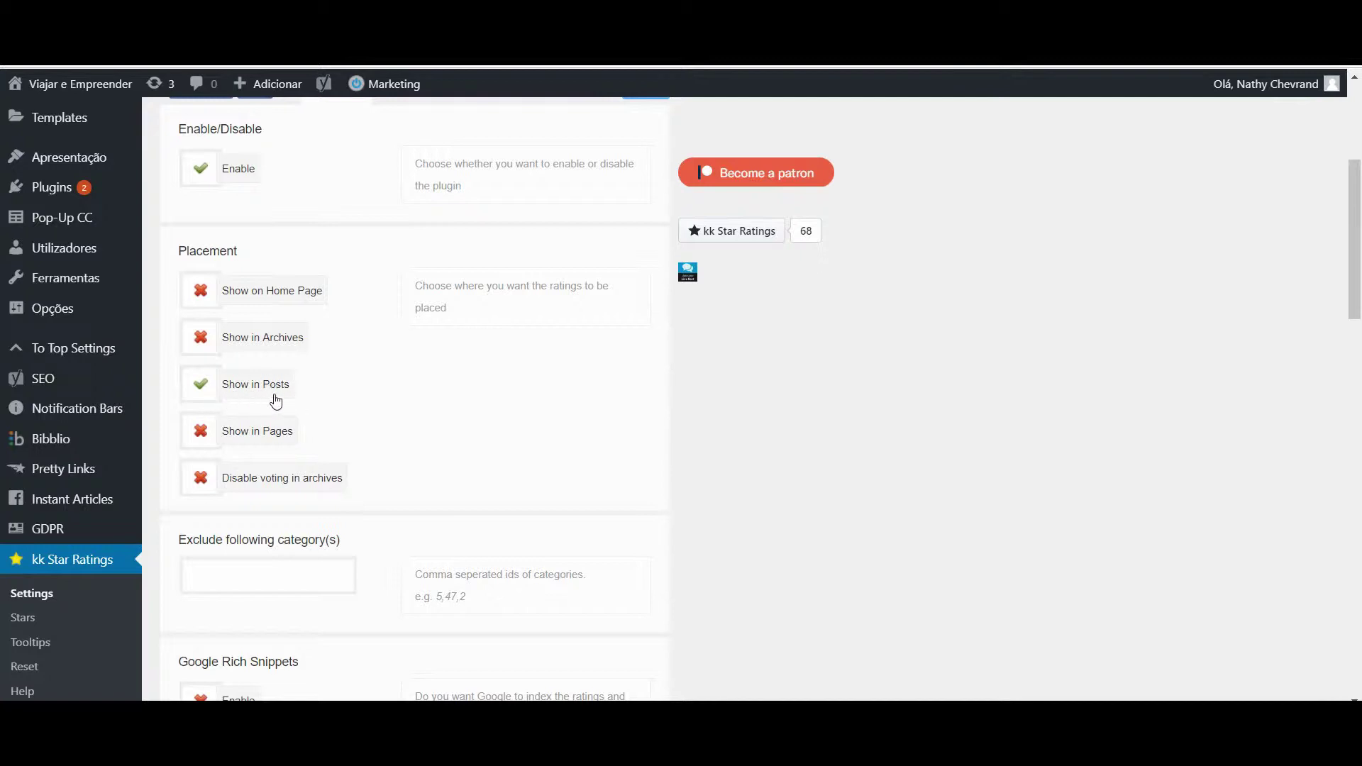
pyautogui.moveTo(1356, 305); pyautogui.dragTo(1357, 640)
pyautogui.click(299, 314)
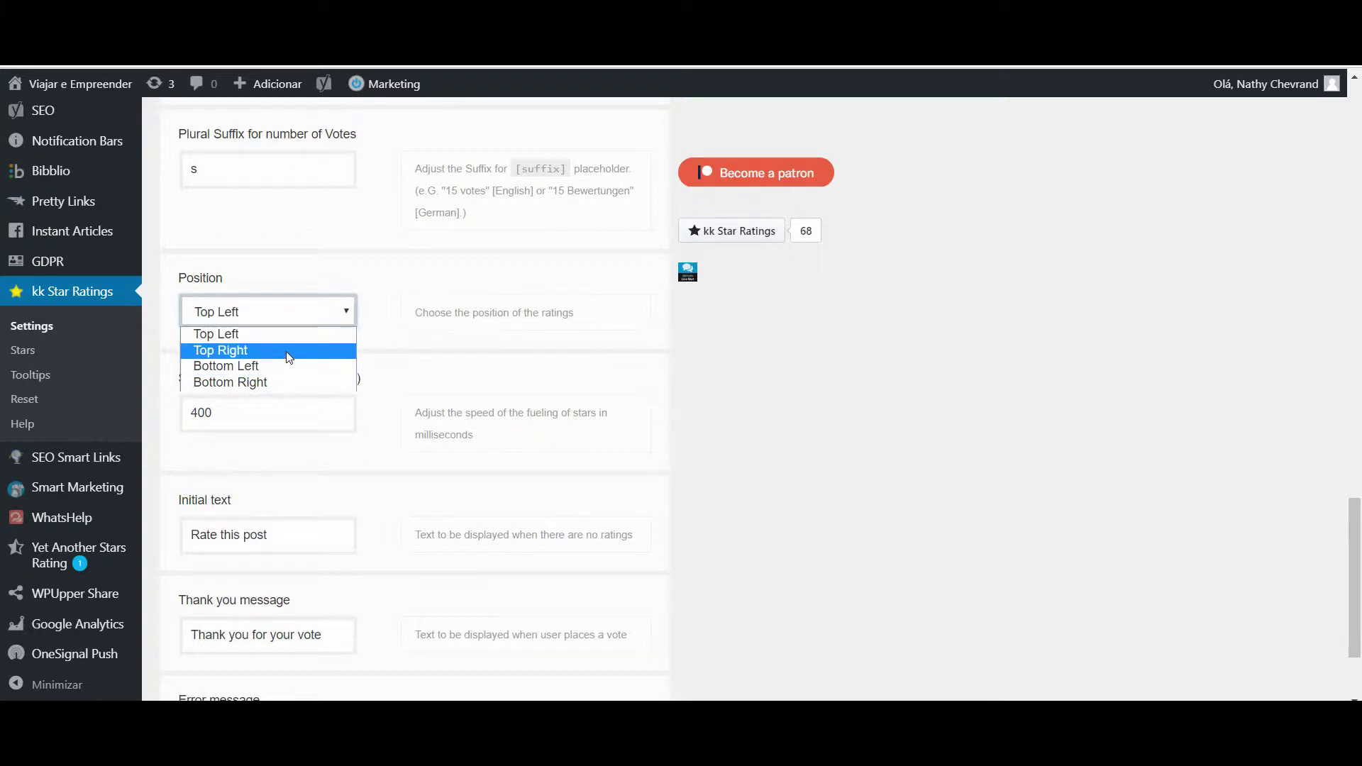
pyautogui.click(279, 334)
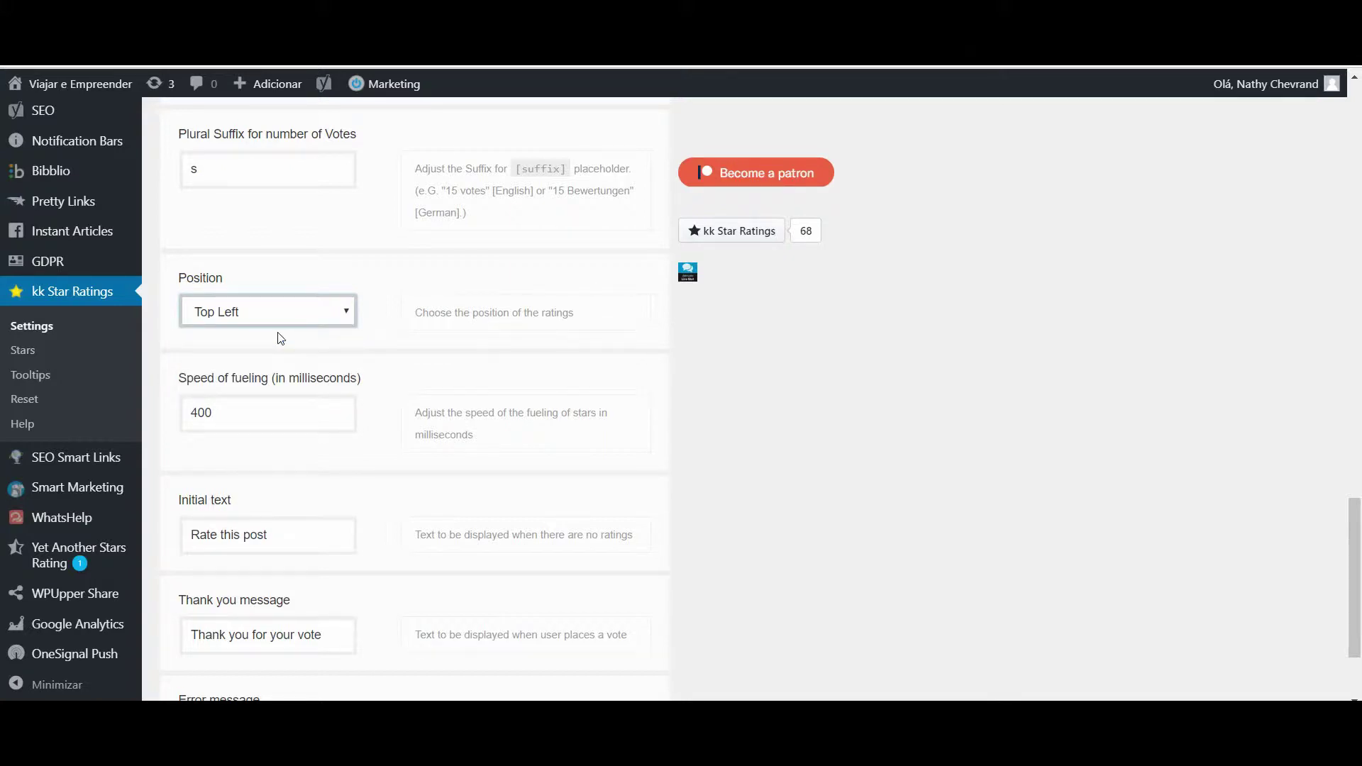
# Change the initial text to "Avalie esse Post" and the thank you message to "Obrigada pelo seu voto"
pyautogui.scroll(-2, 1359, 511)
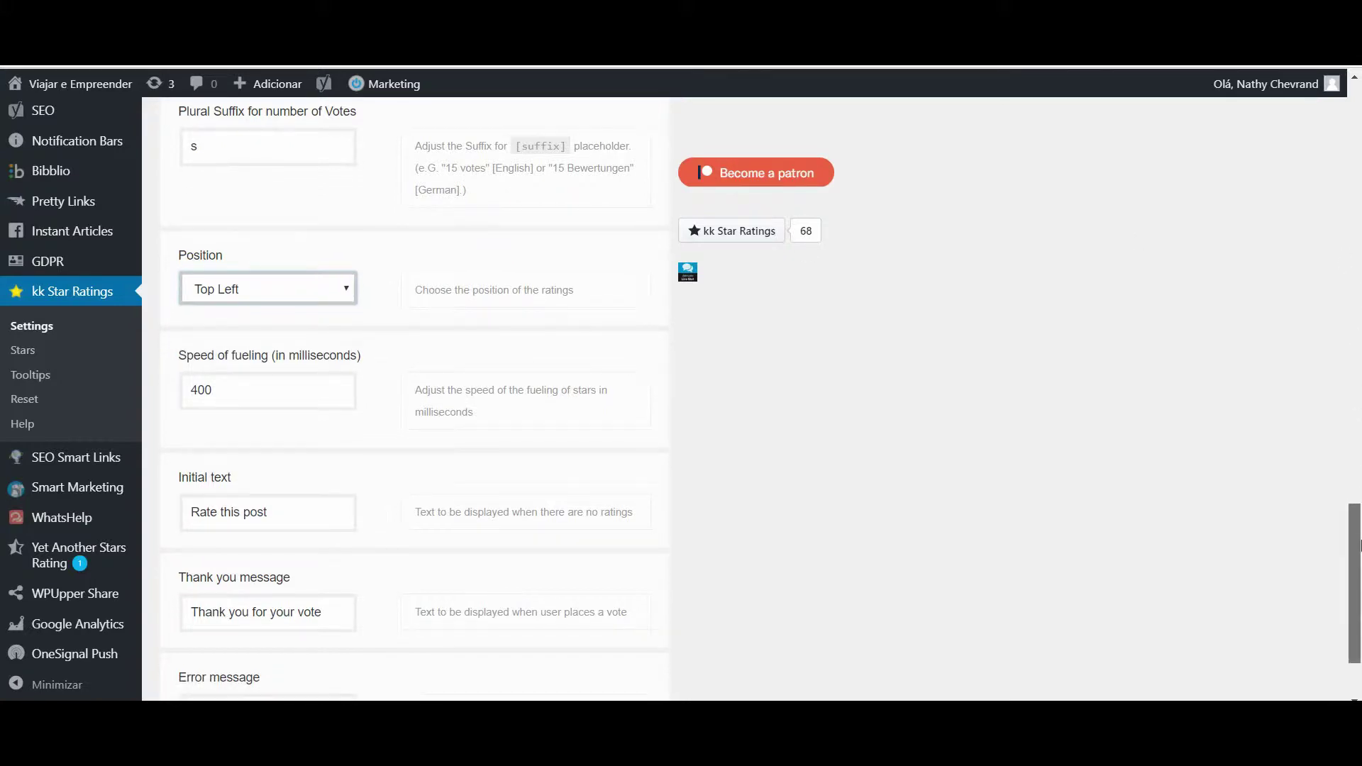
pyautogui.scroll(-1, 347, 602)
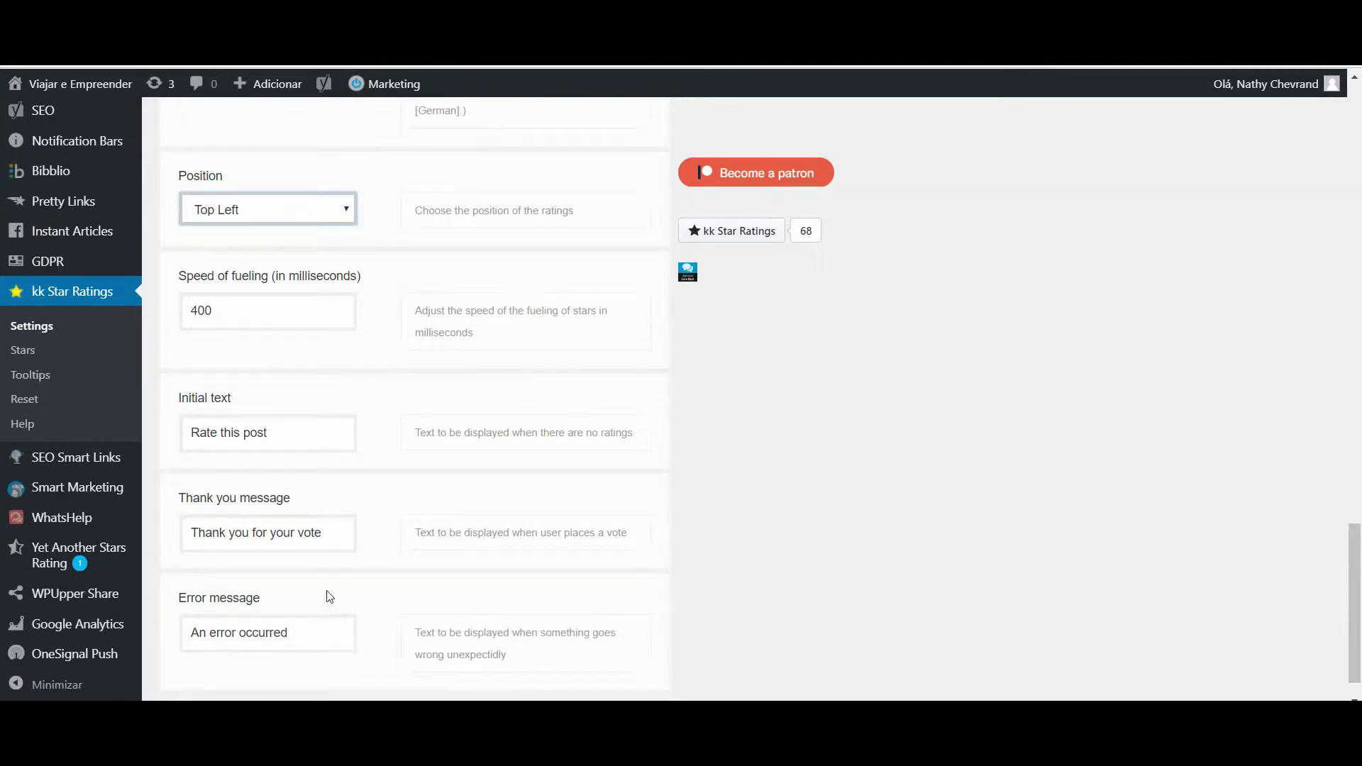
pyautogui.tripleClick(313, 446)
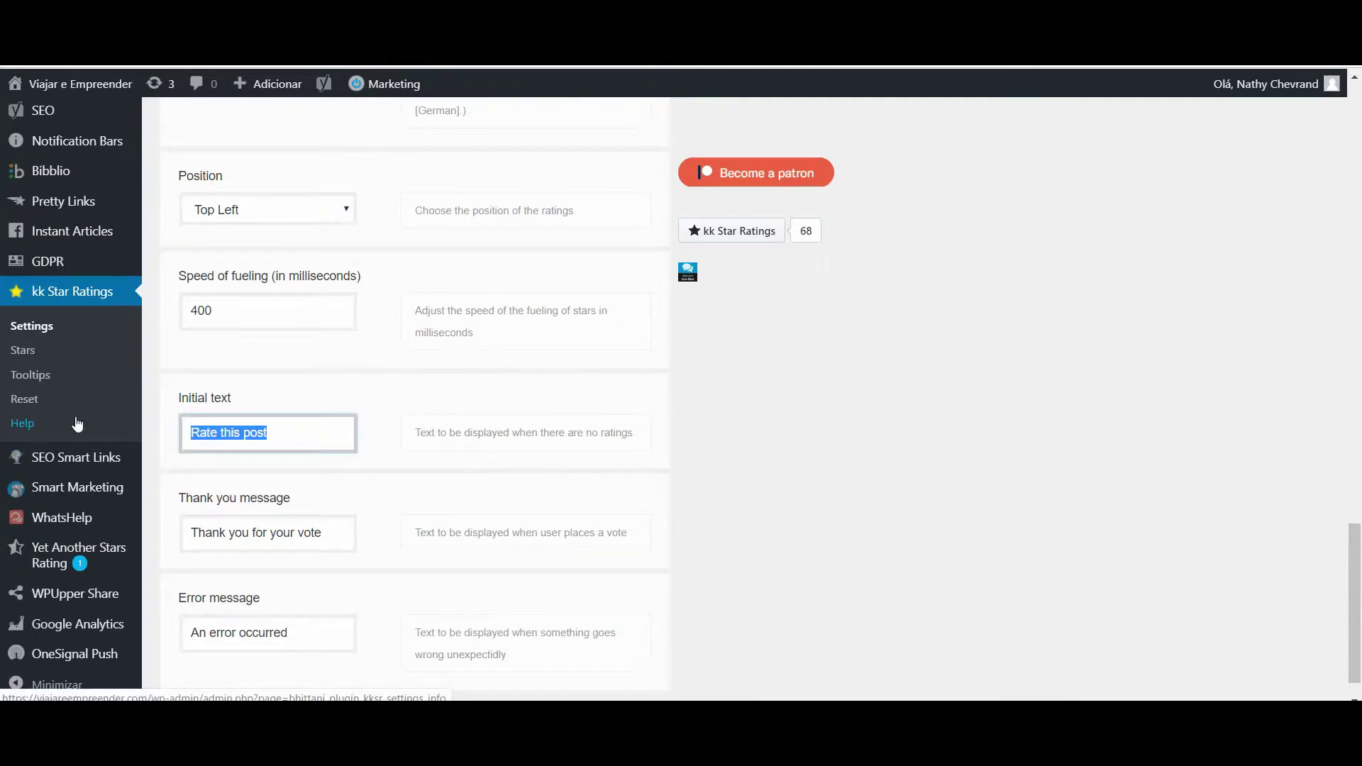
pyautogui.write('Avalie ess')
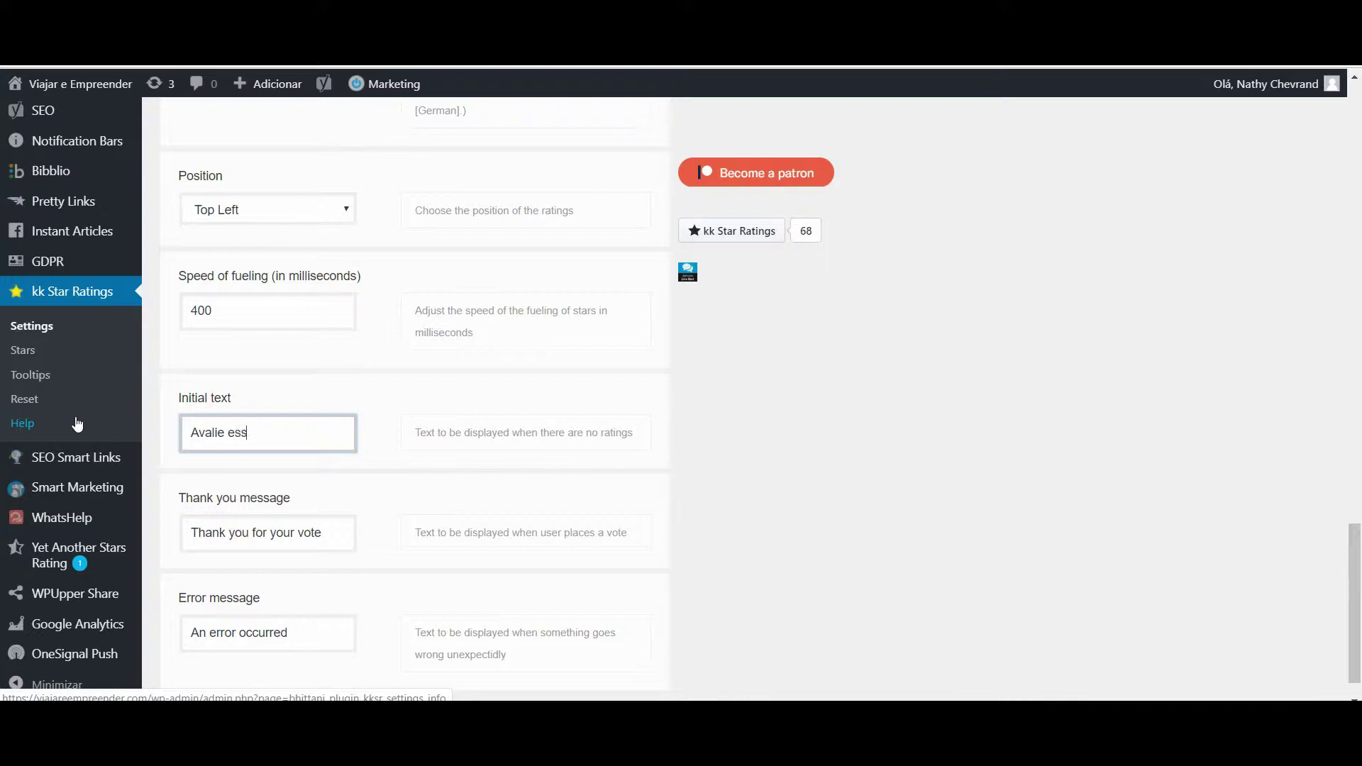
pyautogui.write('e Post')
pyautogui.click(289, 531)
pyautogui.hotkey('ctrl', 'a')
pyautogui.write('O')
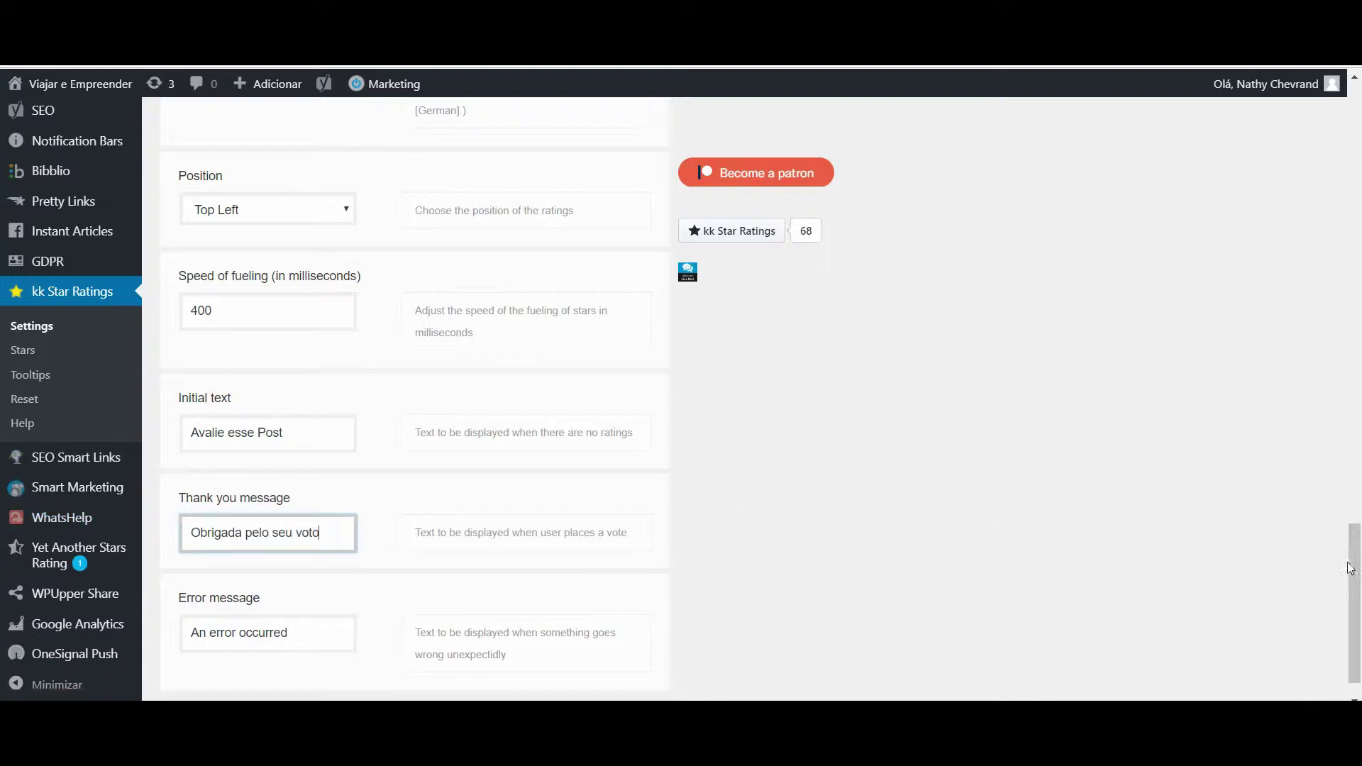
# Replace the error message with Portuguese text beginning "Ocorreu um" and save the plugin settings
pyautogui.moveTo(1354, 571); pyautogui.dragTo(1358, 589)
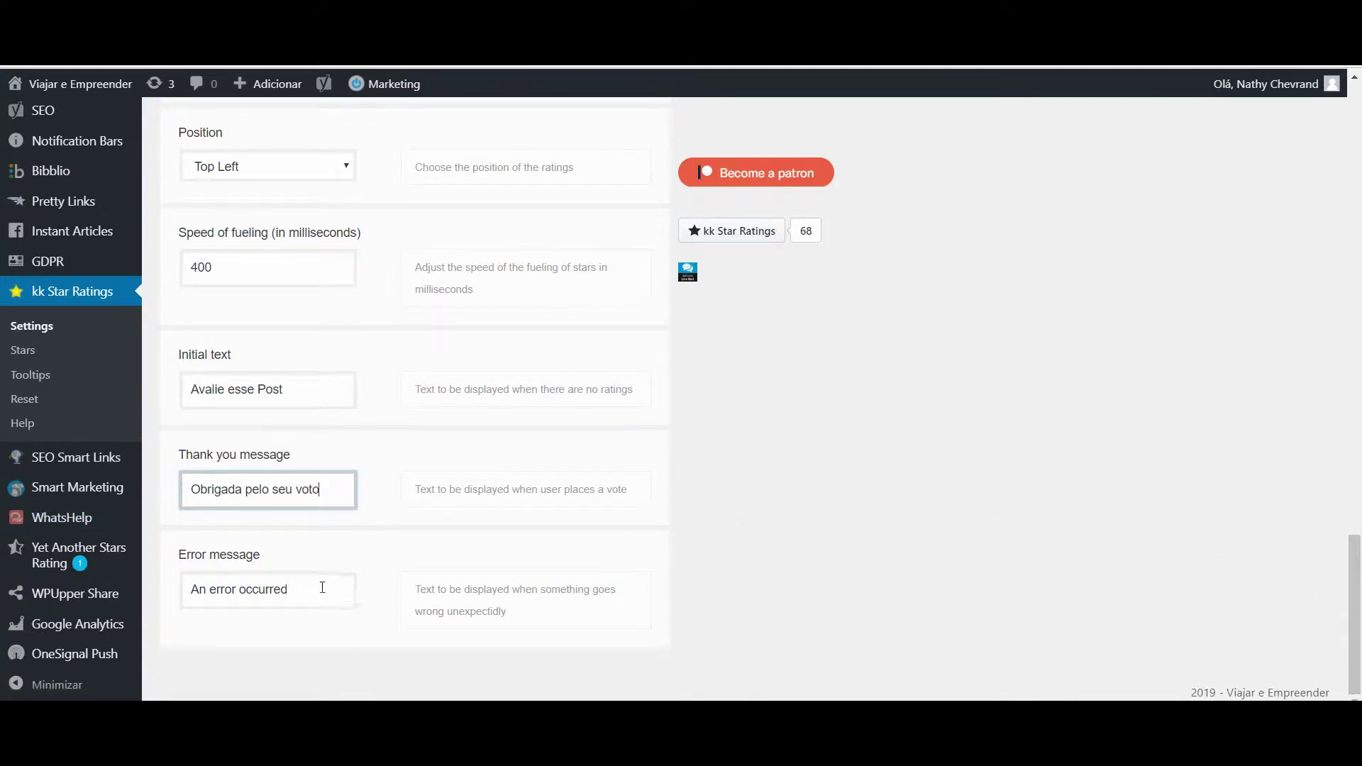
pyautogui.click(322, 588)
pyautogui.hotkey('ctrl', 'a')
pyautogui.moveTo(3, 595)
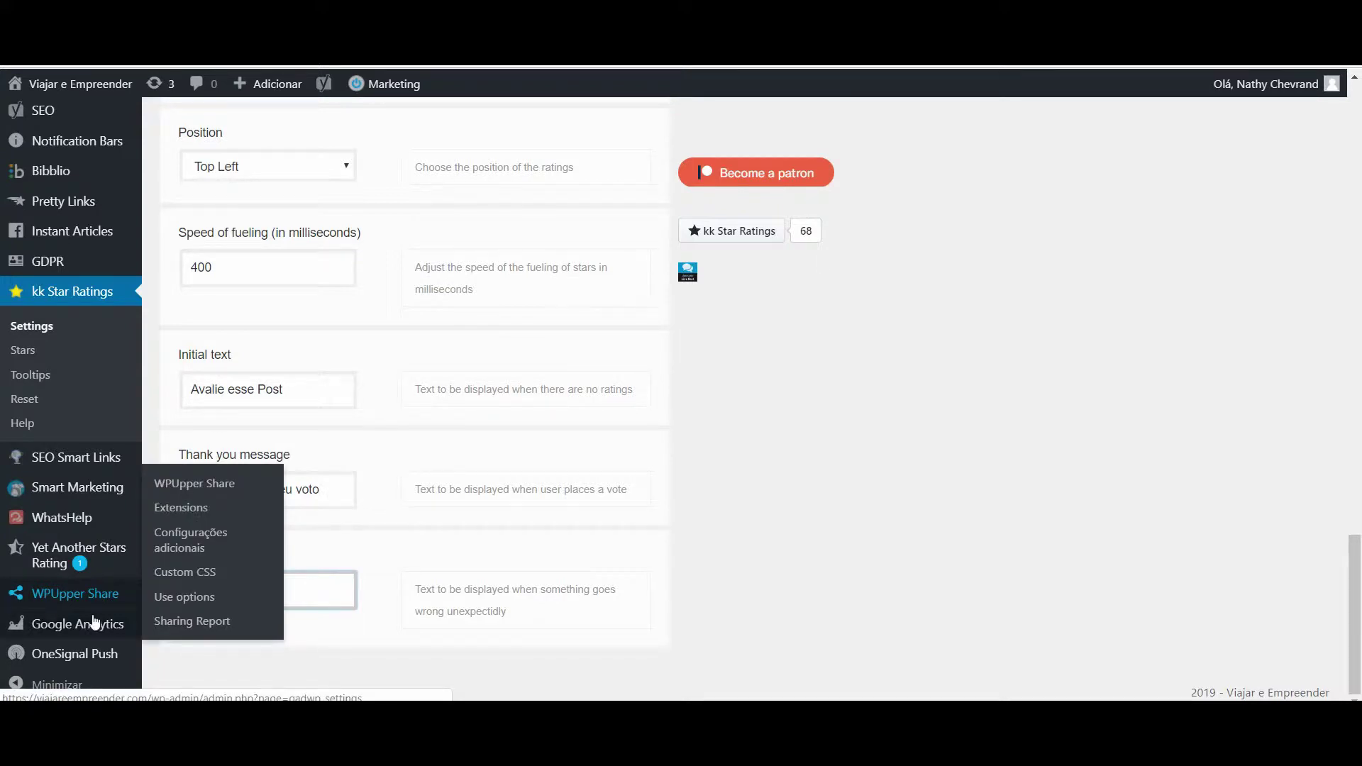
pyautogui.write('U')
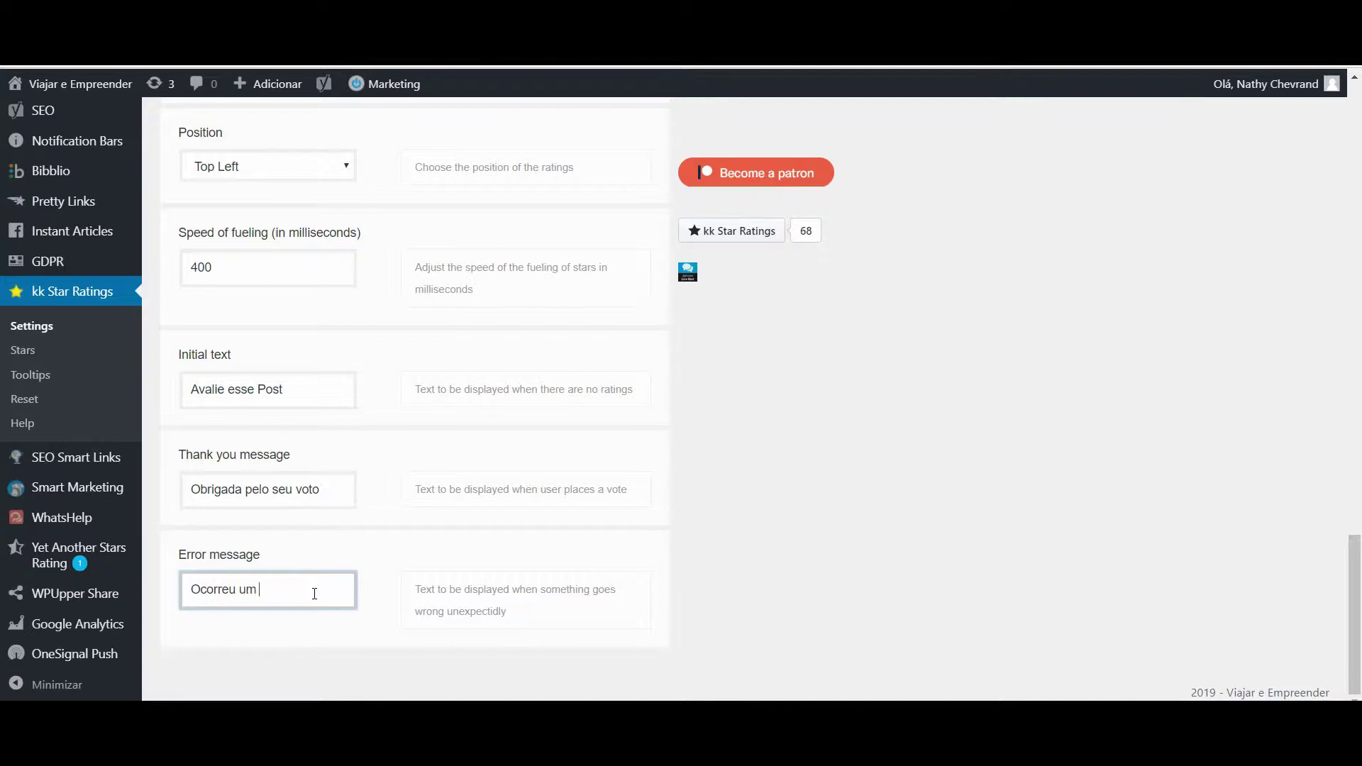
pyautogui.moveTo(1355, 621); pyautogui.dragTo(1359, 191)
pyautogui.click(640, 311)
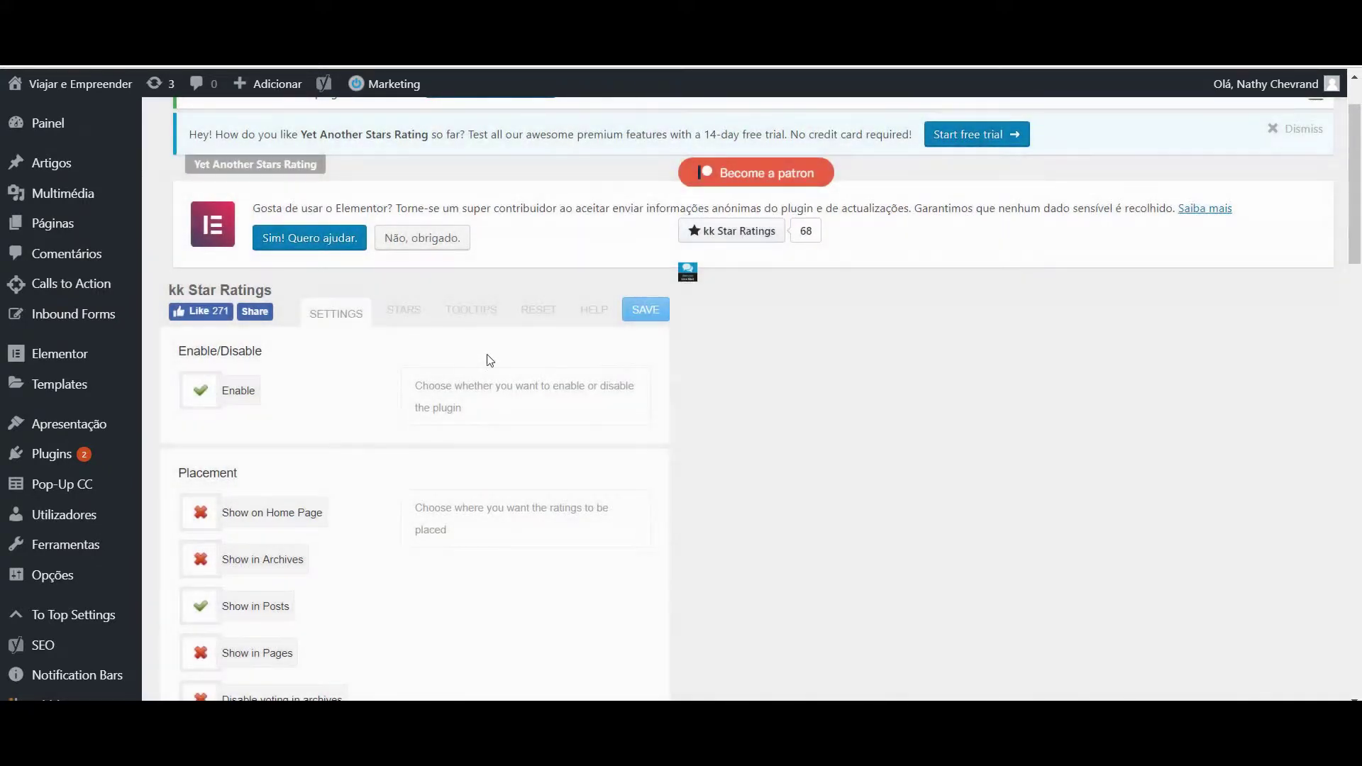
# Set the tooltip color of star 1 to yellow #EBE415 in the tooltip options
pyautogui.click(471, 310)
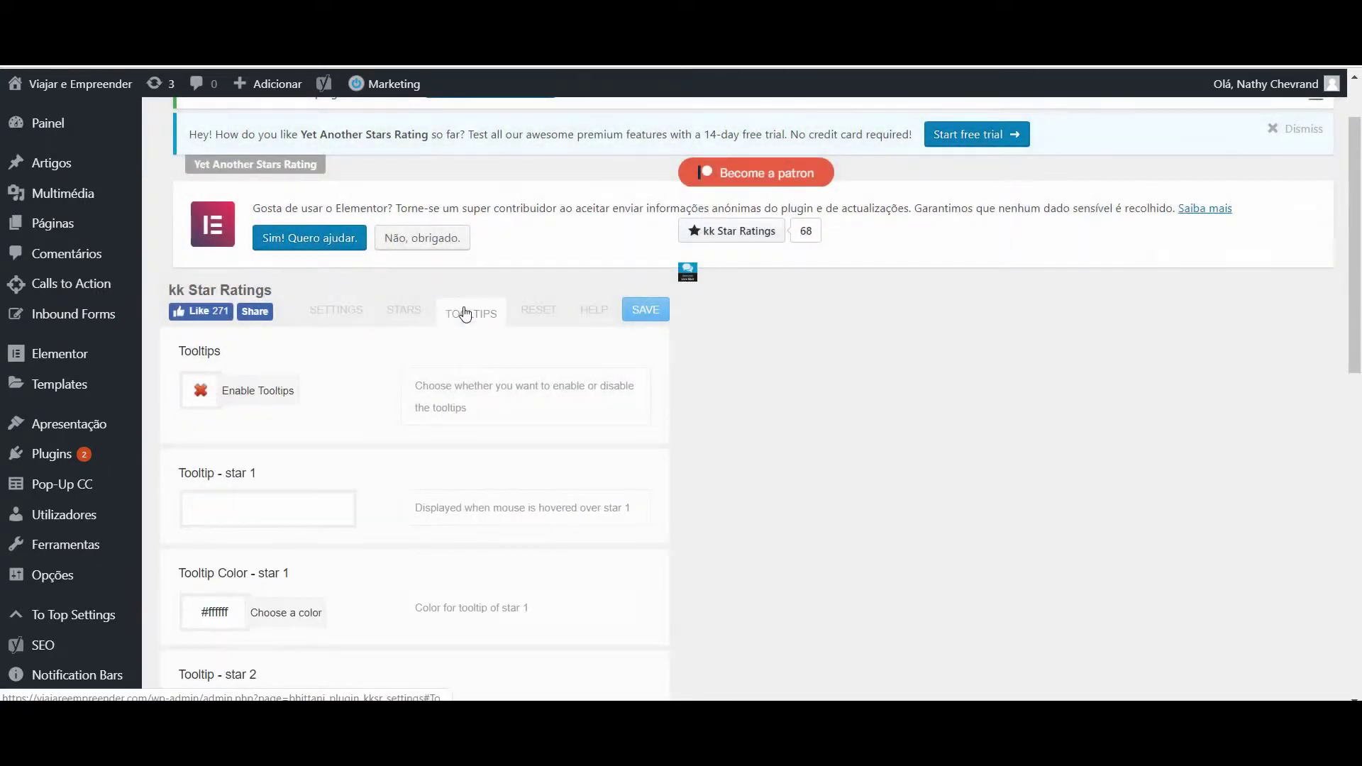
pyautogui.moveTo(1353, 287); pyautogui.dragTo(1355, 386)
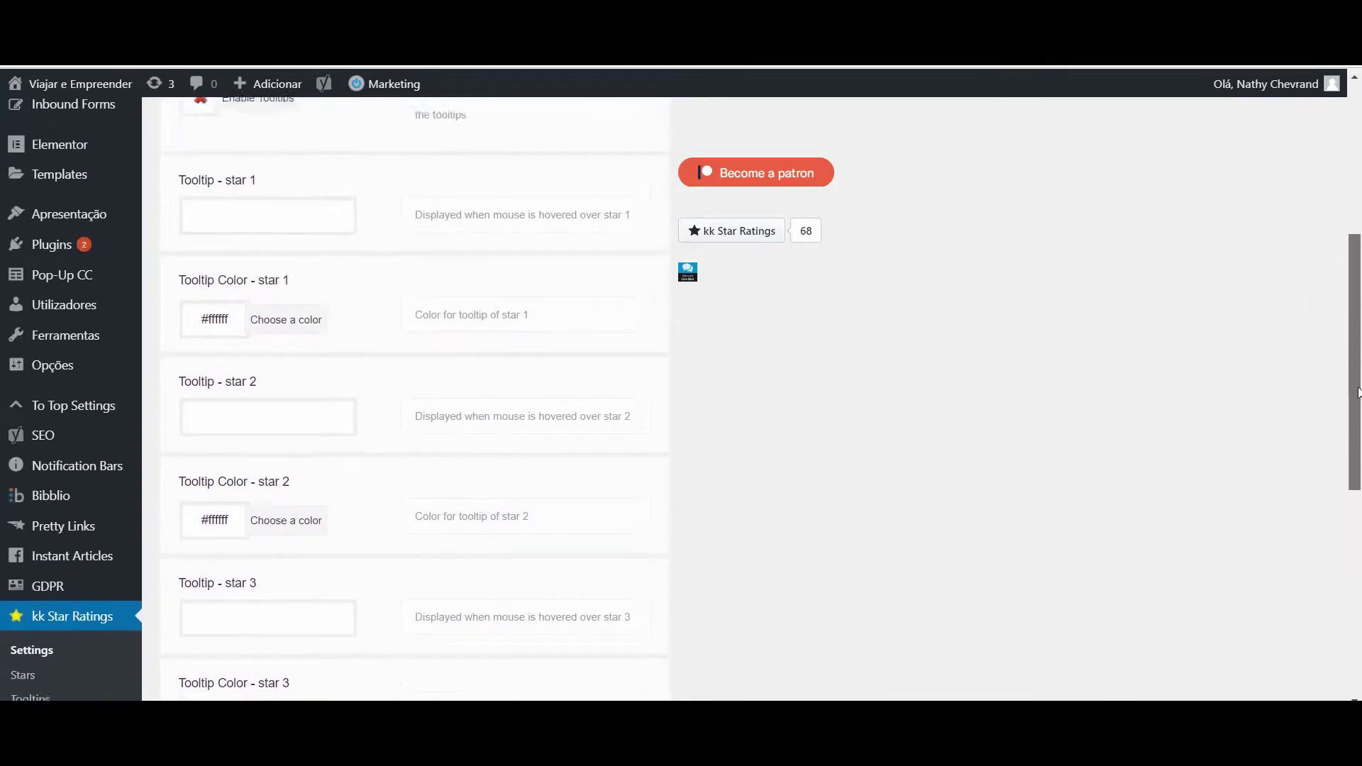
pyautogui.click(305, 341)
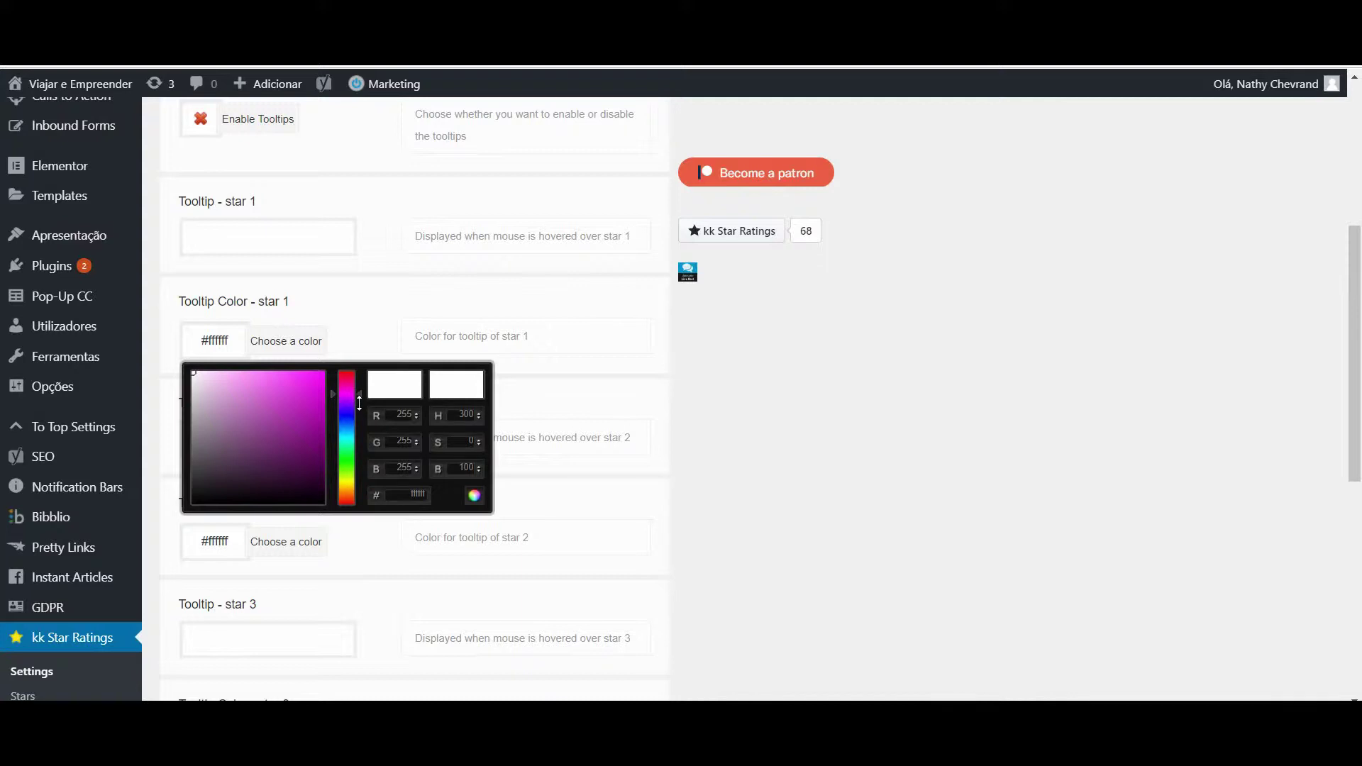
pyautogui.moveTo(359, 396); pyautogui.dragTo(354, 482)
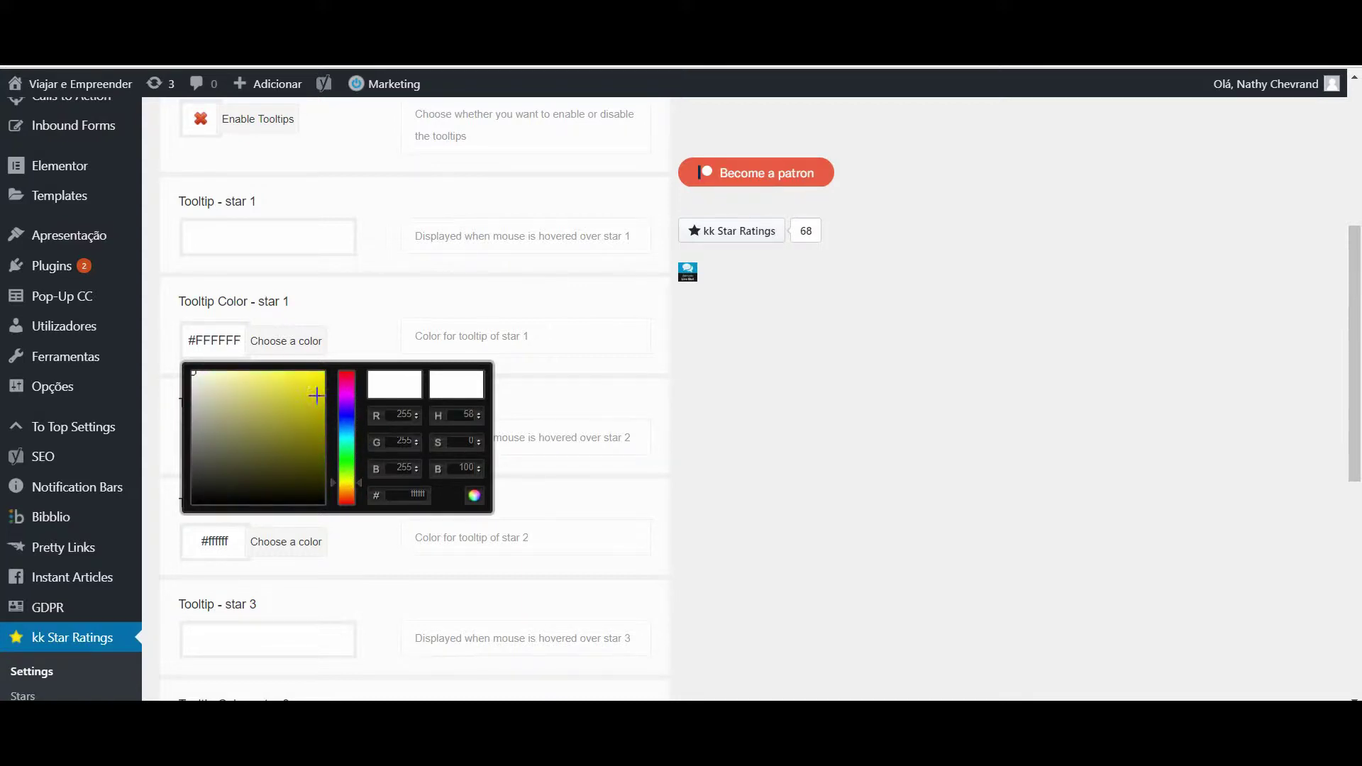
pyautogui.click(313, 381)
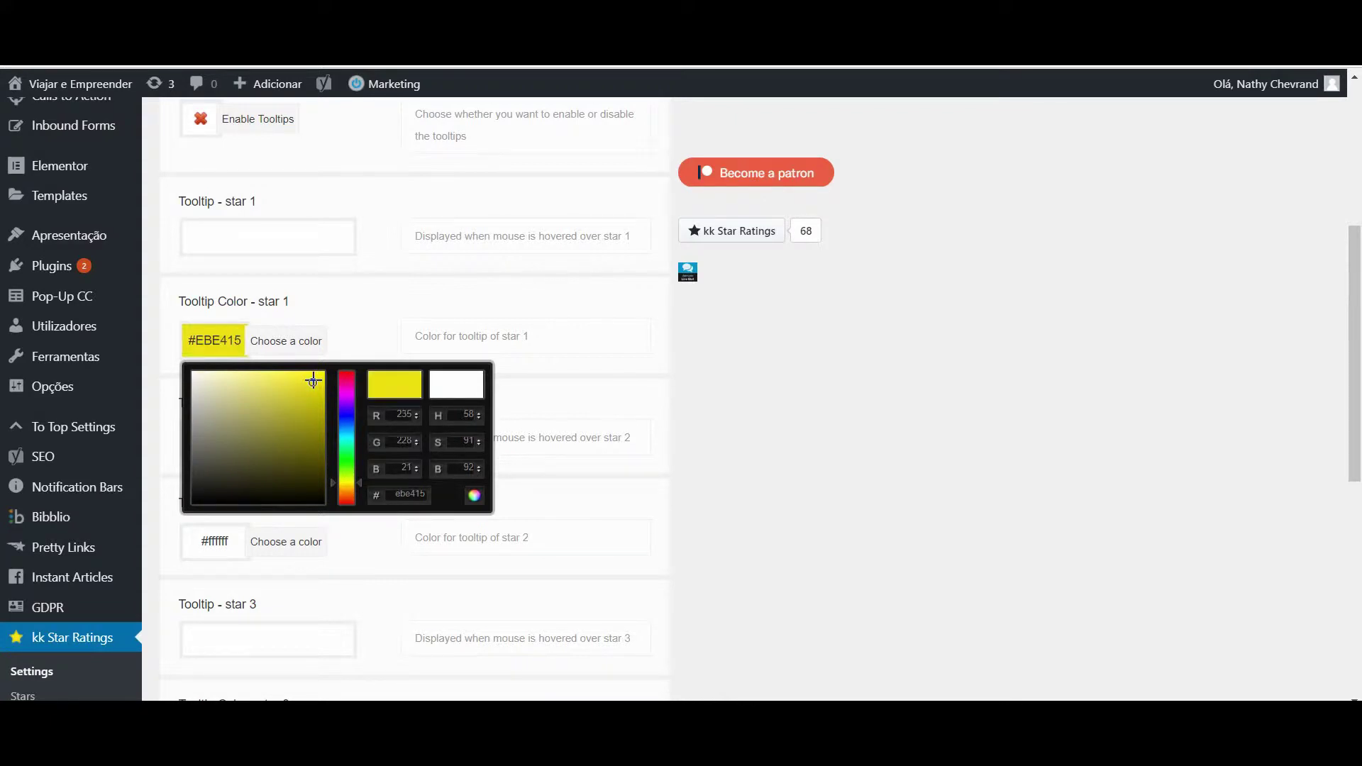
pyautogui.click(359, 315)
# Copy star 1's color code #EBE415 into the tooltip color of star 2
pyautogui.moveTo(242, 350); pyautogui.dragTo(188, 349)
pyautogui.hotkey('ctrl', 'c')
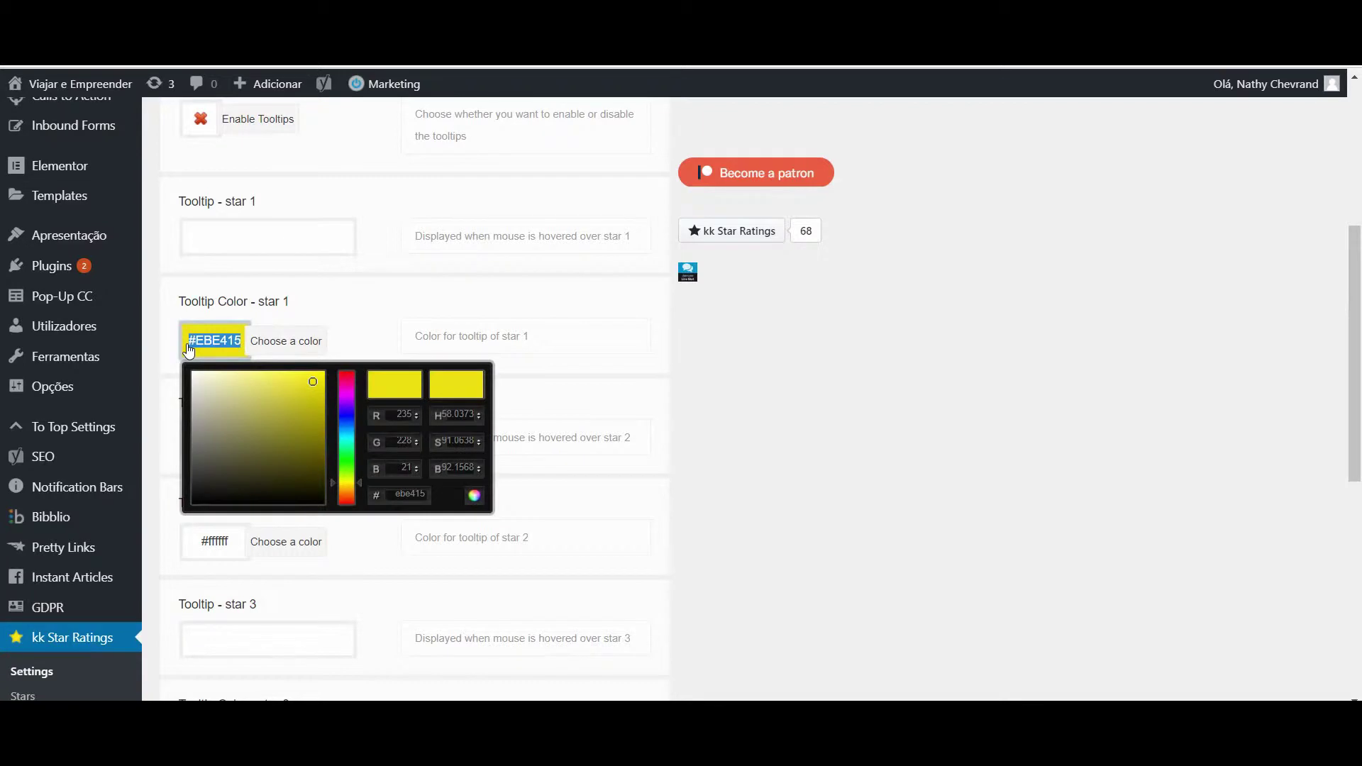
pyautogui.click(232, 542)
pyautogui.moveTo(233, 542); pyautogui.dragTo(187, 541)
pyautogui.hotkey('ctrl', 'v')
# Set the tooltip colors of stars 3 and 4 to the same code, #EBE415
pyautogui.moveTo(1357, 349); pyautogui.dragTo(1357, 437)
pyautogui.moveTo(234, 532); pyautogui.dragTo(159, 531)
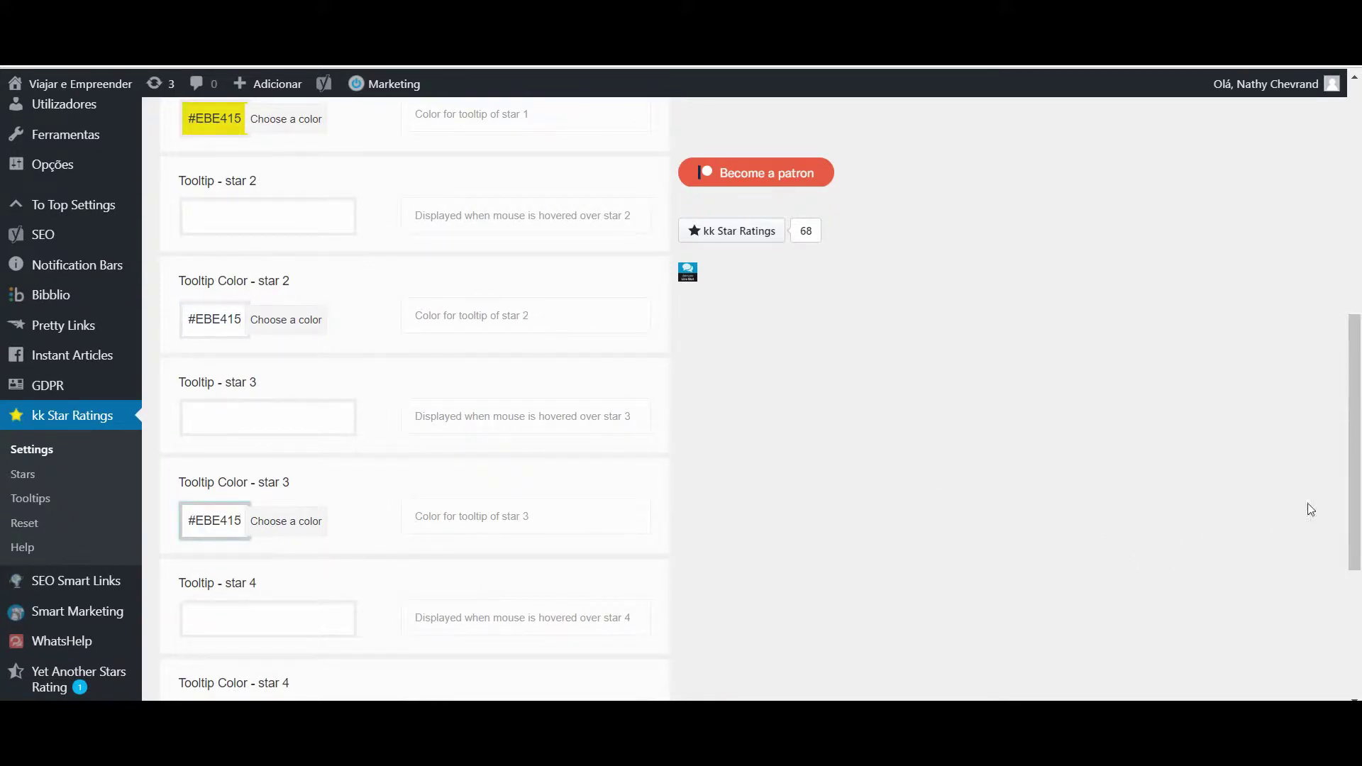
pyautogui.scroll(-3, 1267, 524)
pyautogui.click(191, 493)
pyautogui.hotkey('ctrl', 'a')
pyautogui.hotkey('ctrl', 'v')
# Go to the tooltip color field of star 5 and save the plugin's tooltip settings
pyautogui.scroll(-1, 1355, 625)
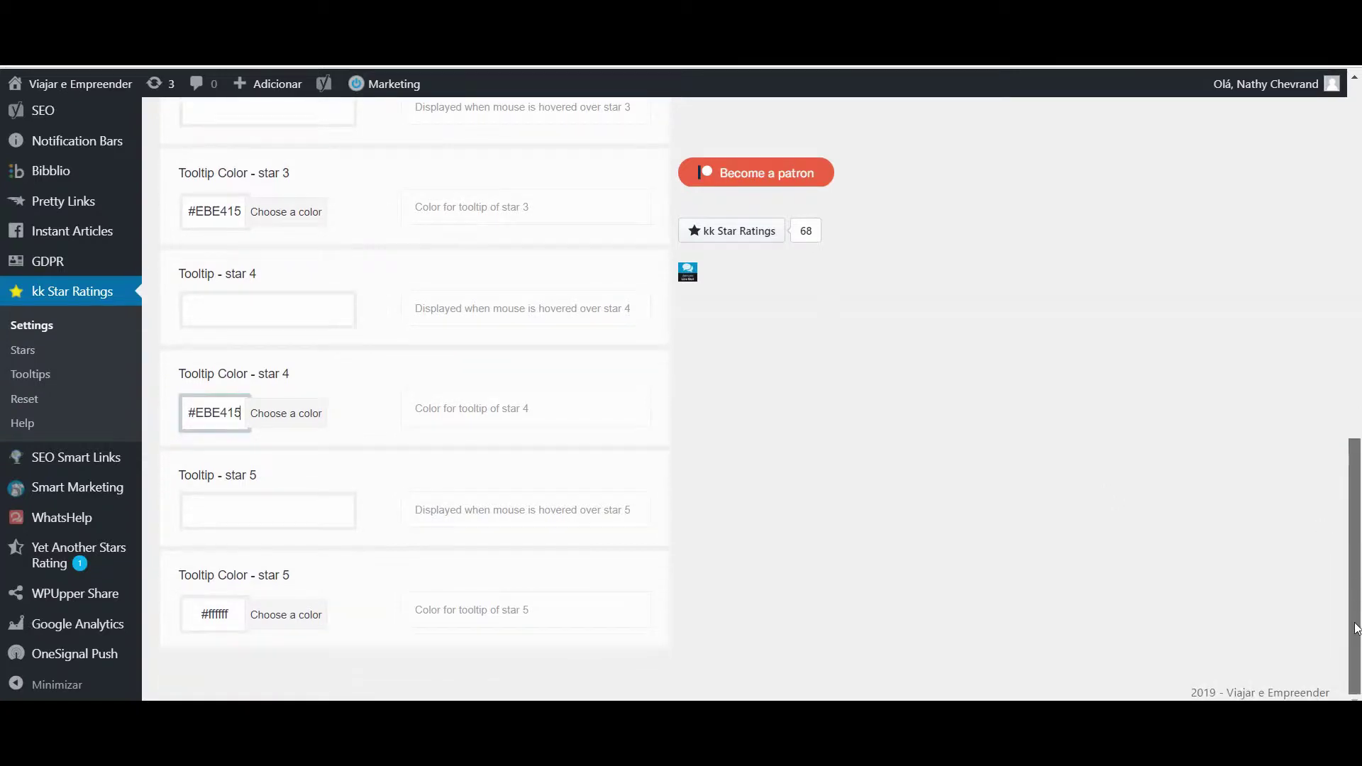
pyautogui.click(231, 620)
pyautogui.moveTo(122, 626)
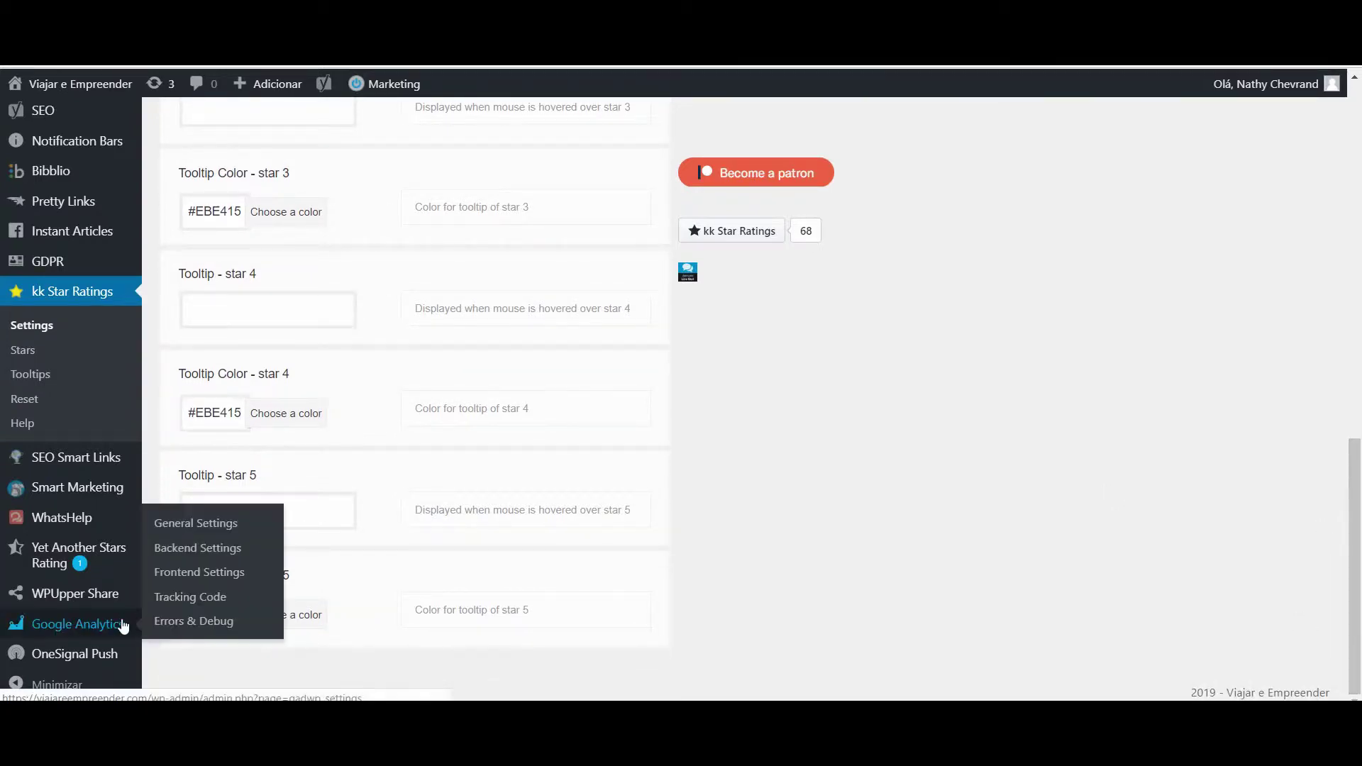
pyautogui.click(985, 547)
pyautogui.moveTo(1345, 525); pyautogui.dragTo(1331, 343)
pyautogui.scroll(11, 1329, 274)
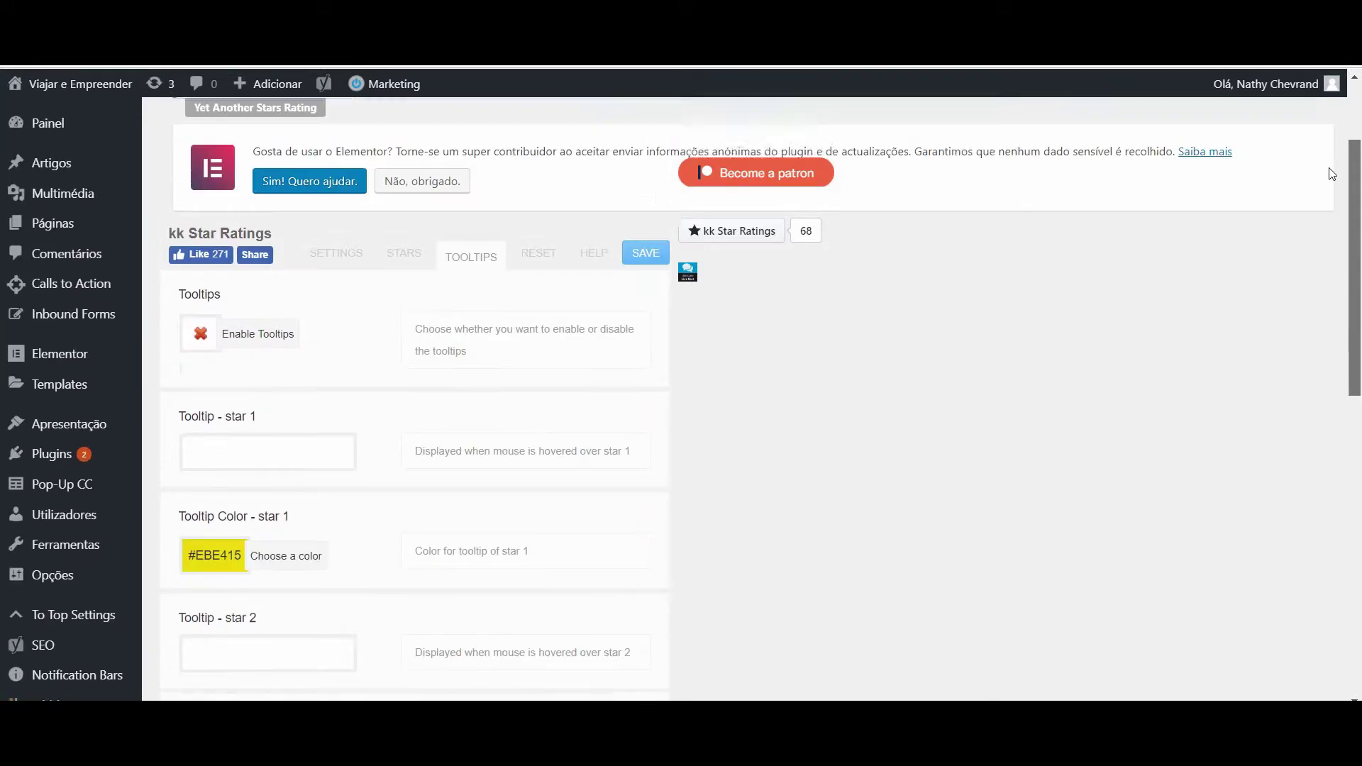
pyautogui.click(651, 269)
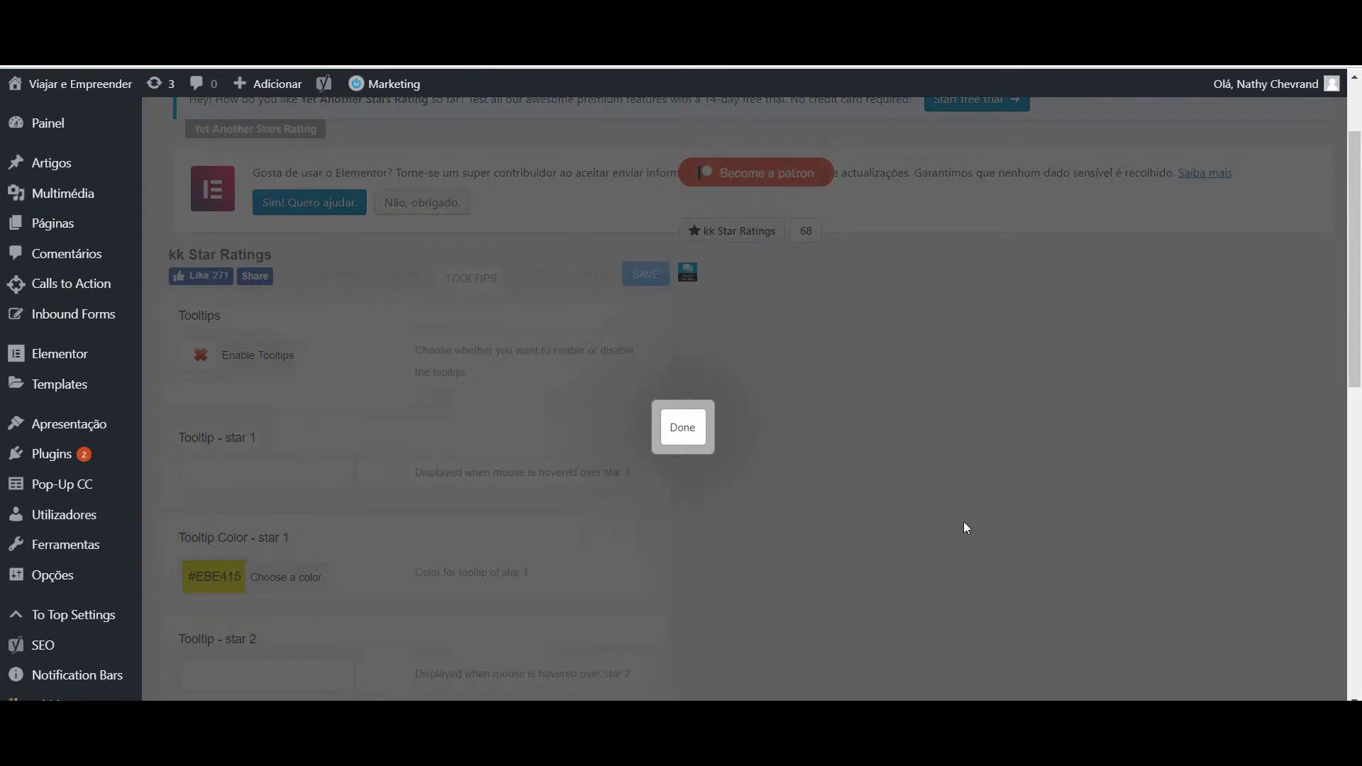
# Switch to the other browser tab and refresh its page to check the saved star ratings
pyautogui.hotkey('ctrl', 'Tab')
pyautogui.press('F5')
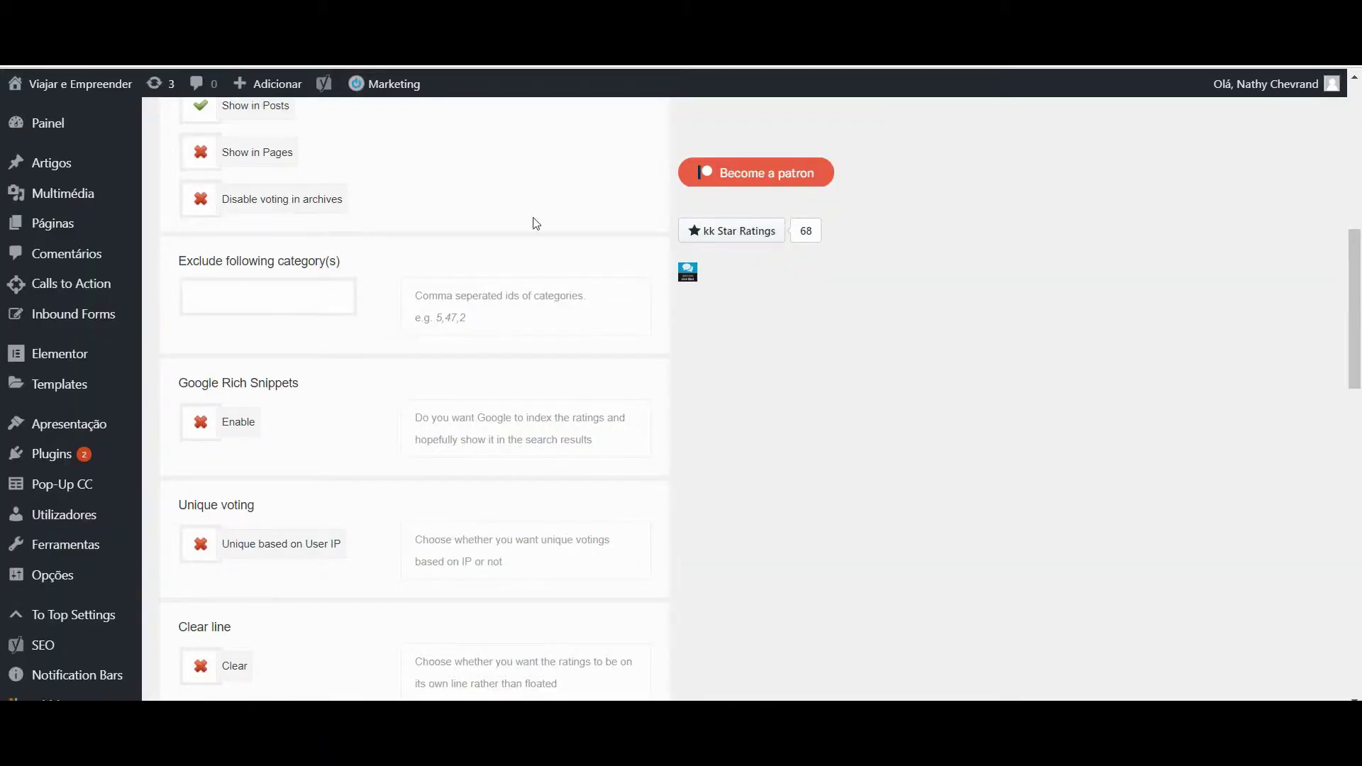
pyautogui.scroll(8, 535, 224)
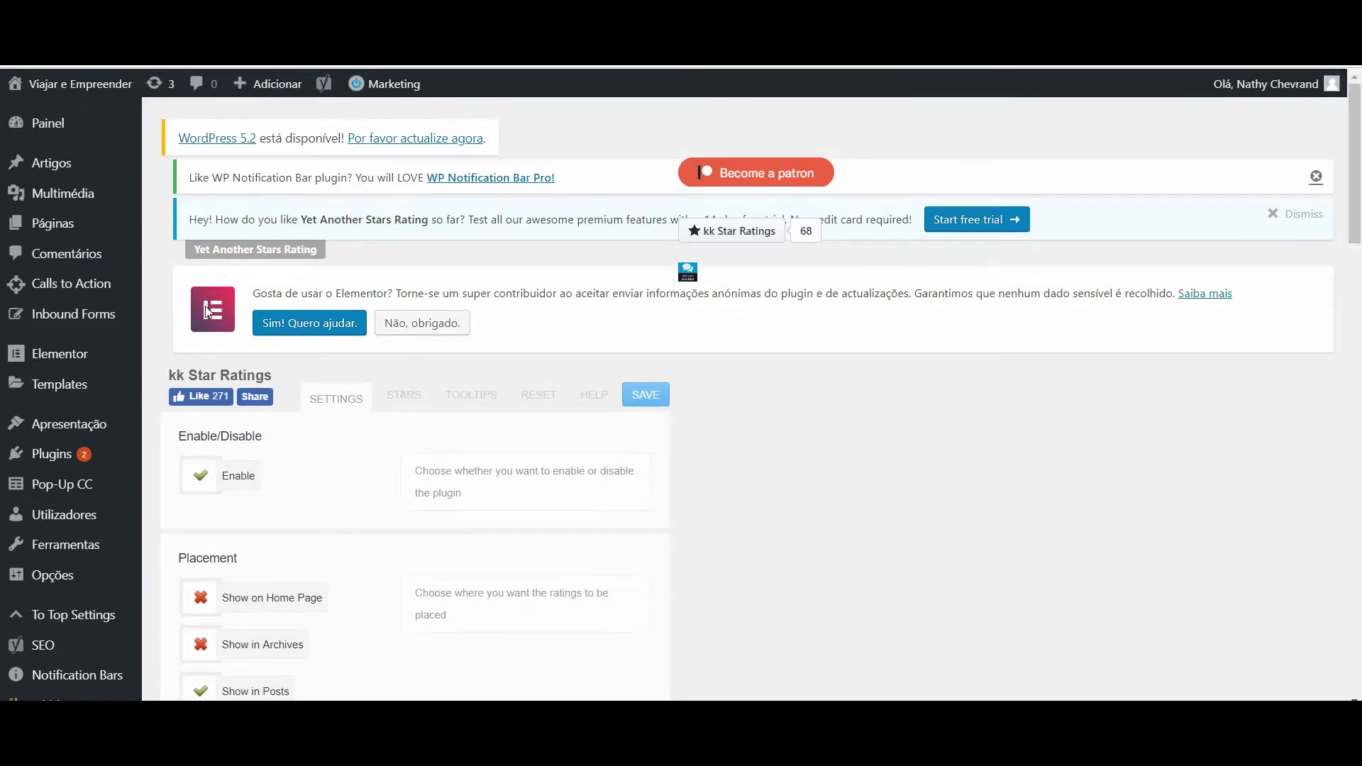
# Search for "reading time" among the new plugins available to install and look through the results
pyautogui.moveTo(56, 454)
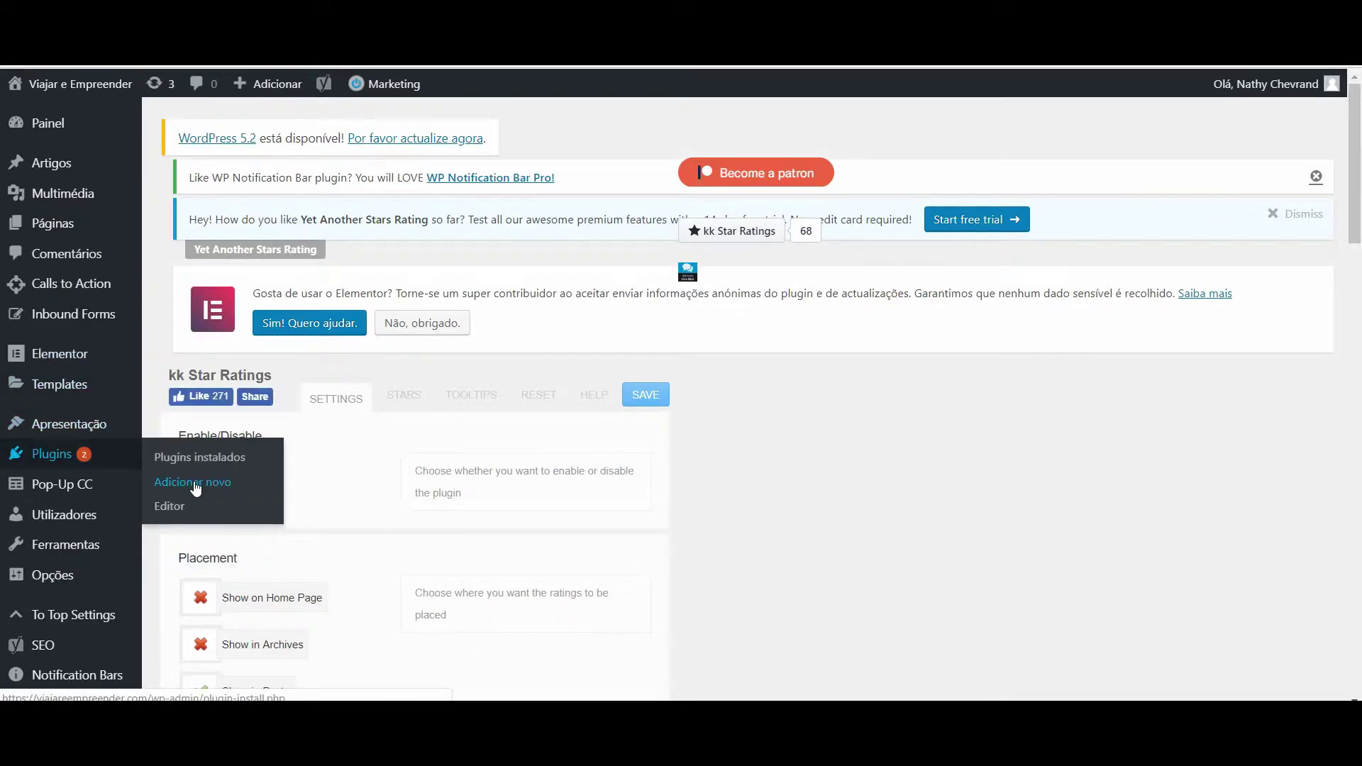
pyautogui.click(196, 488)
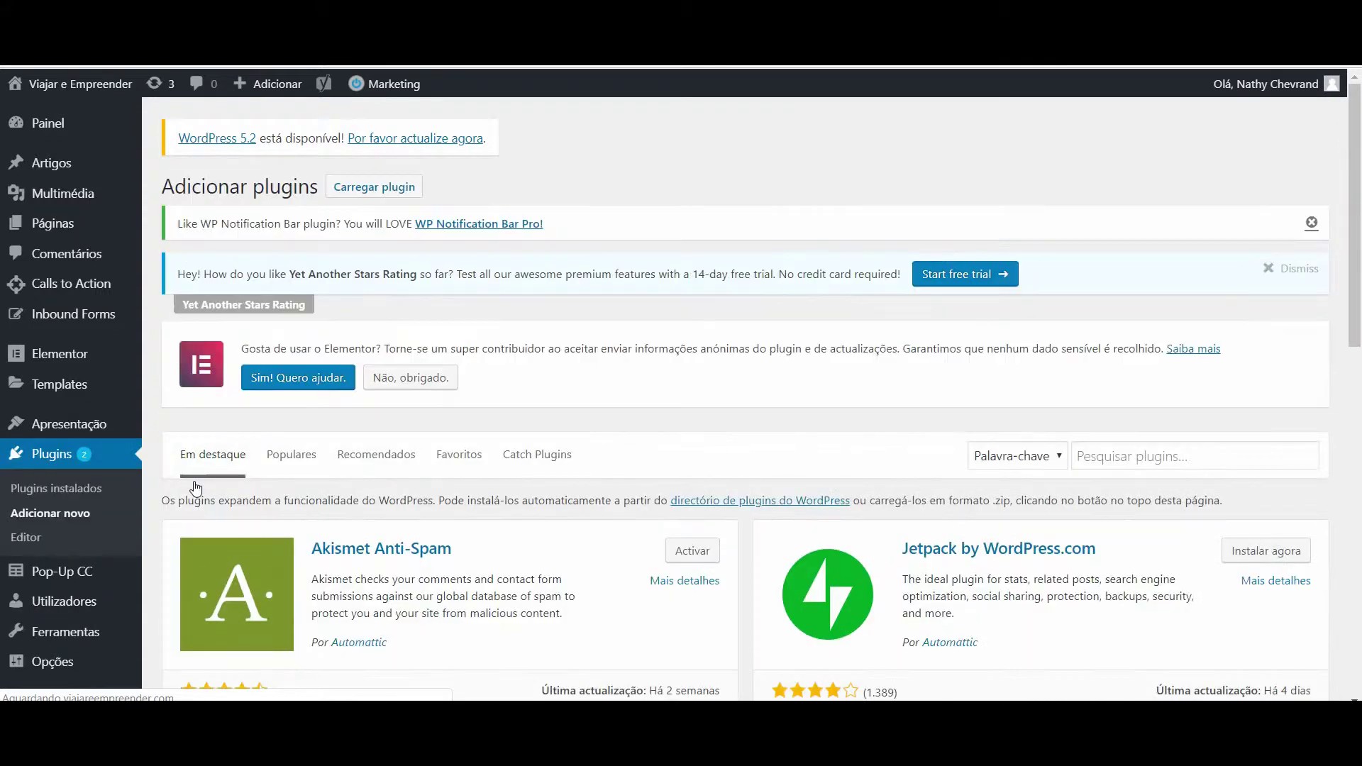
pyautogui.click(1130, 458)
pyautogui.write('re')
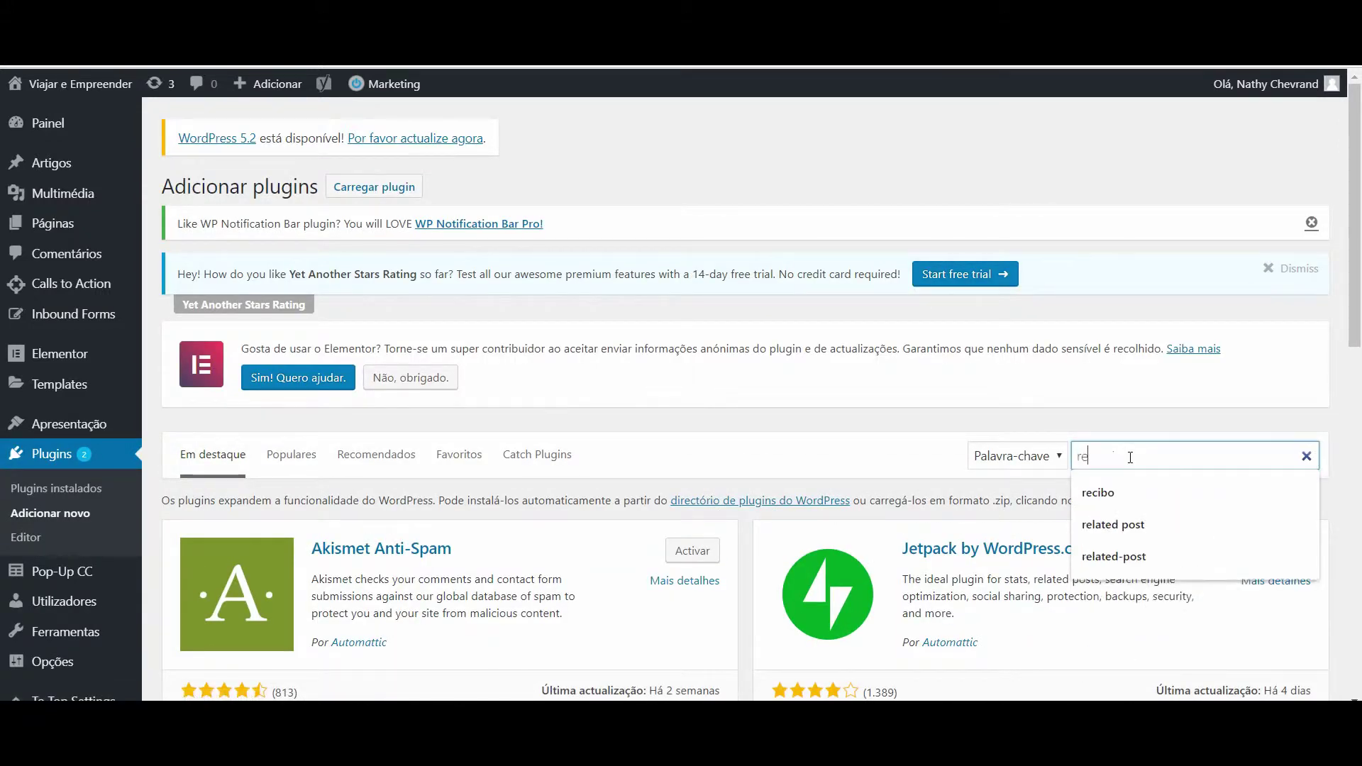
pyautogui.write('ading time')
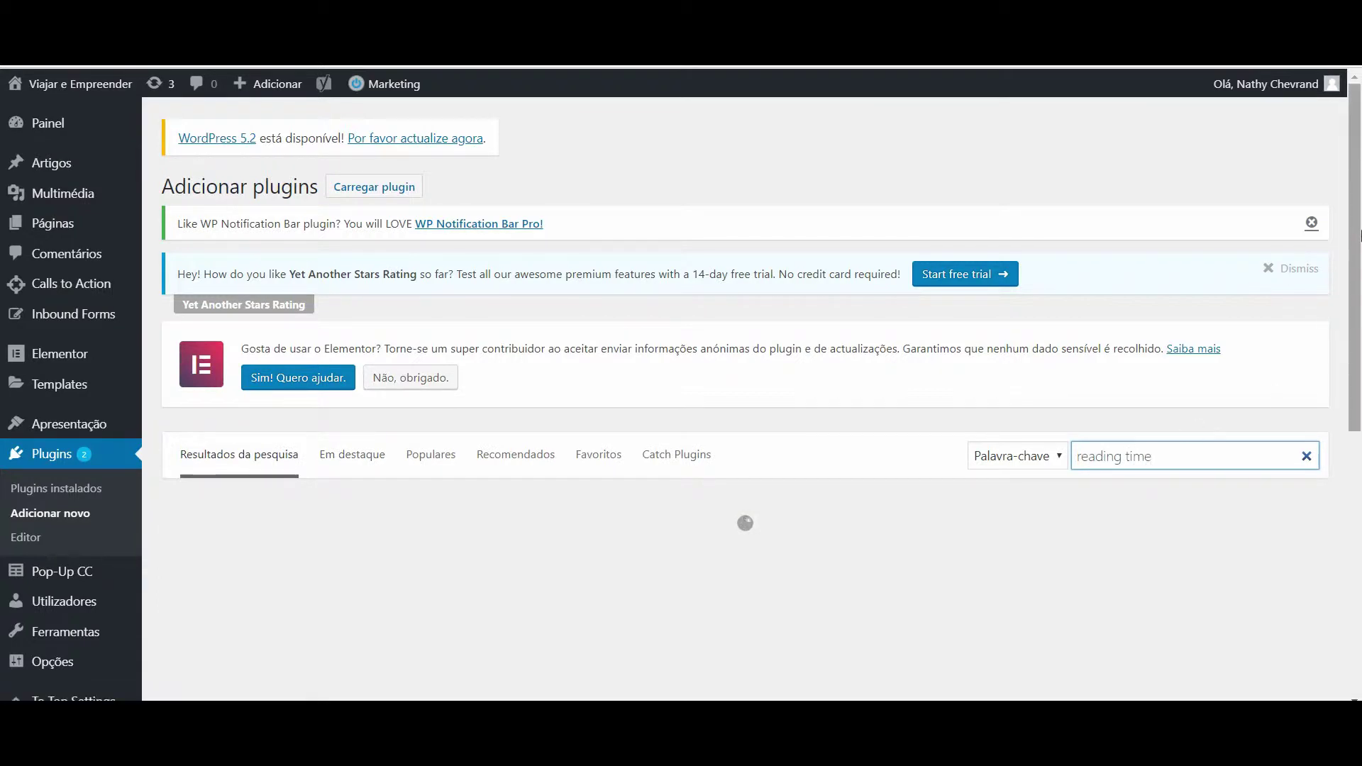
pyautogui.moveTo(1359, 207); pyautogui.dragTo(1351, 292)
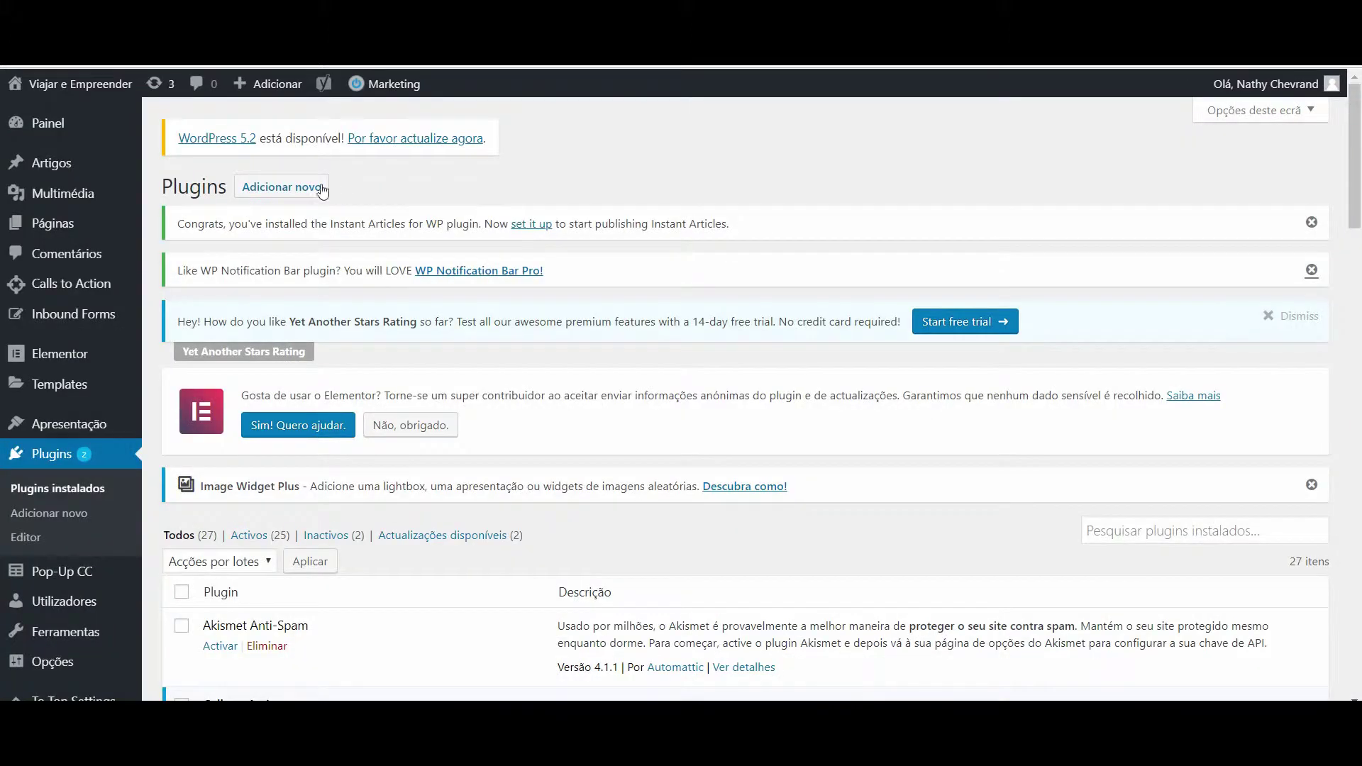
# Search the new plugins available to install for "Related Posts for WordPress by Bibblio"
pyautogui.click(299, 187)
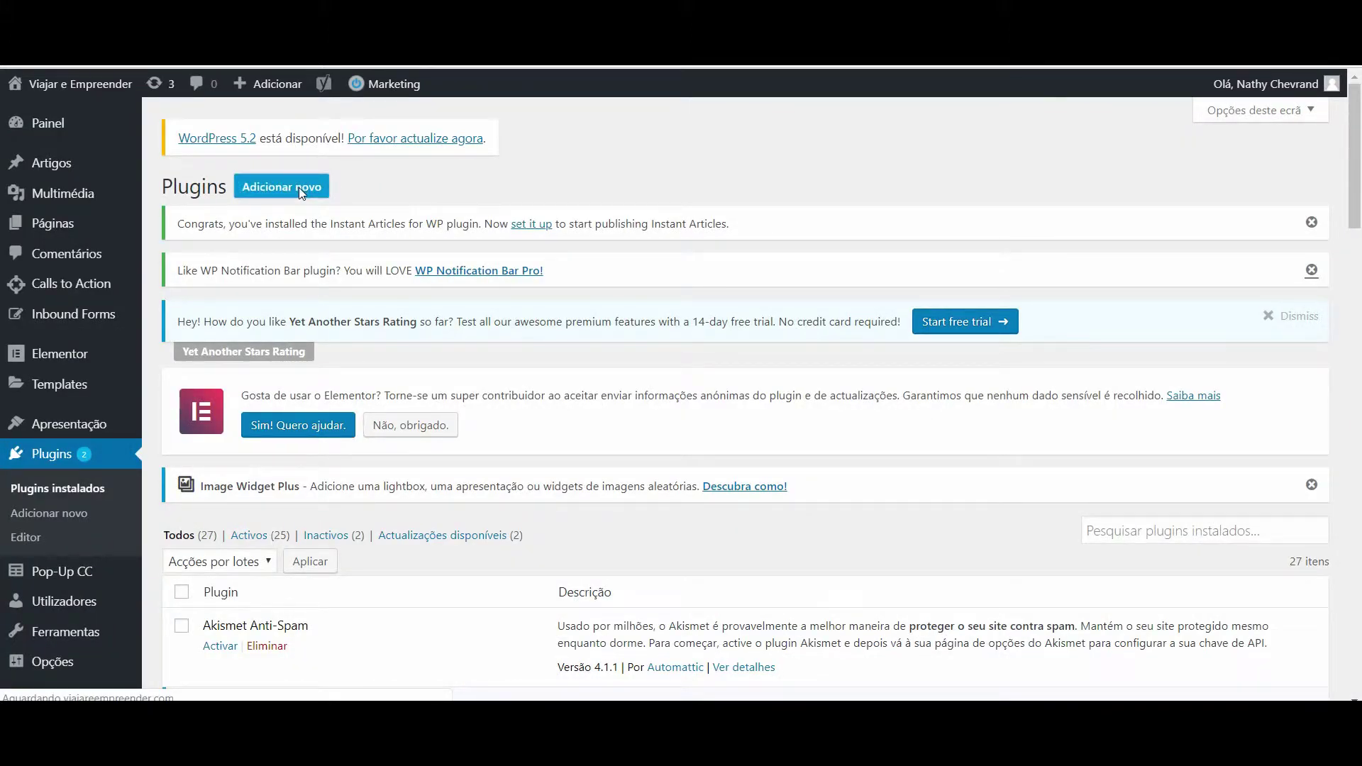
pyautogui.click(1222, 451)
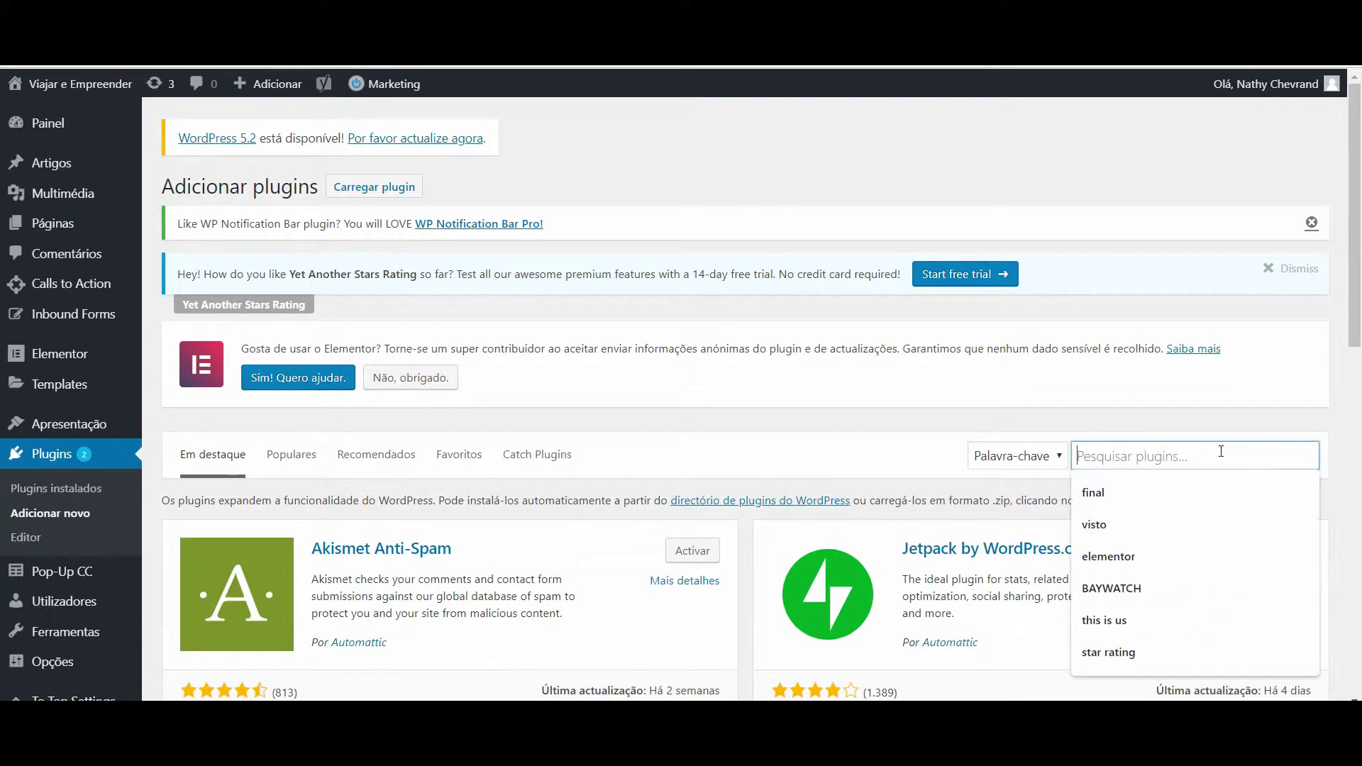
pyautogui.write('Related Posts for WordPress by Bibblio')
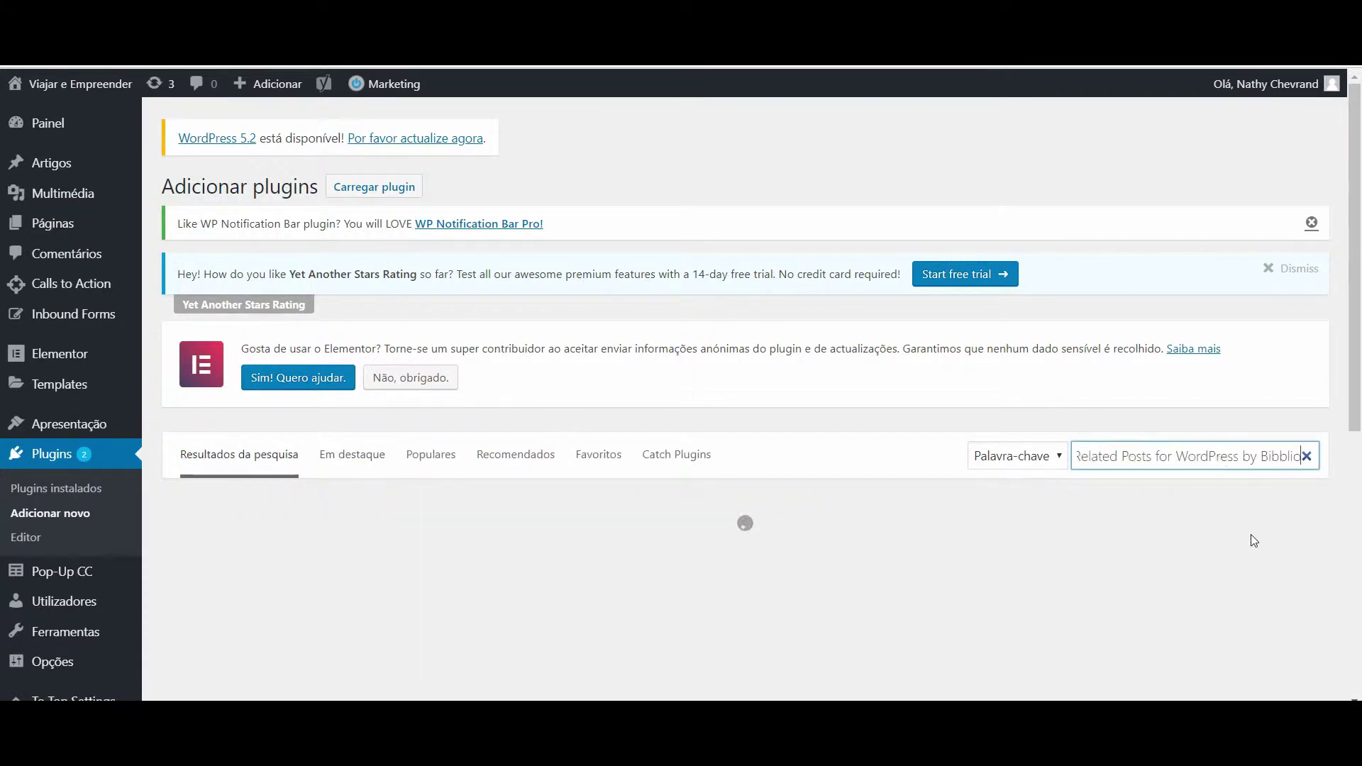
pyautogui.scroll(-2, 614, 512)
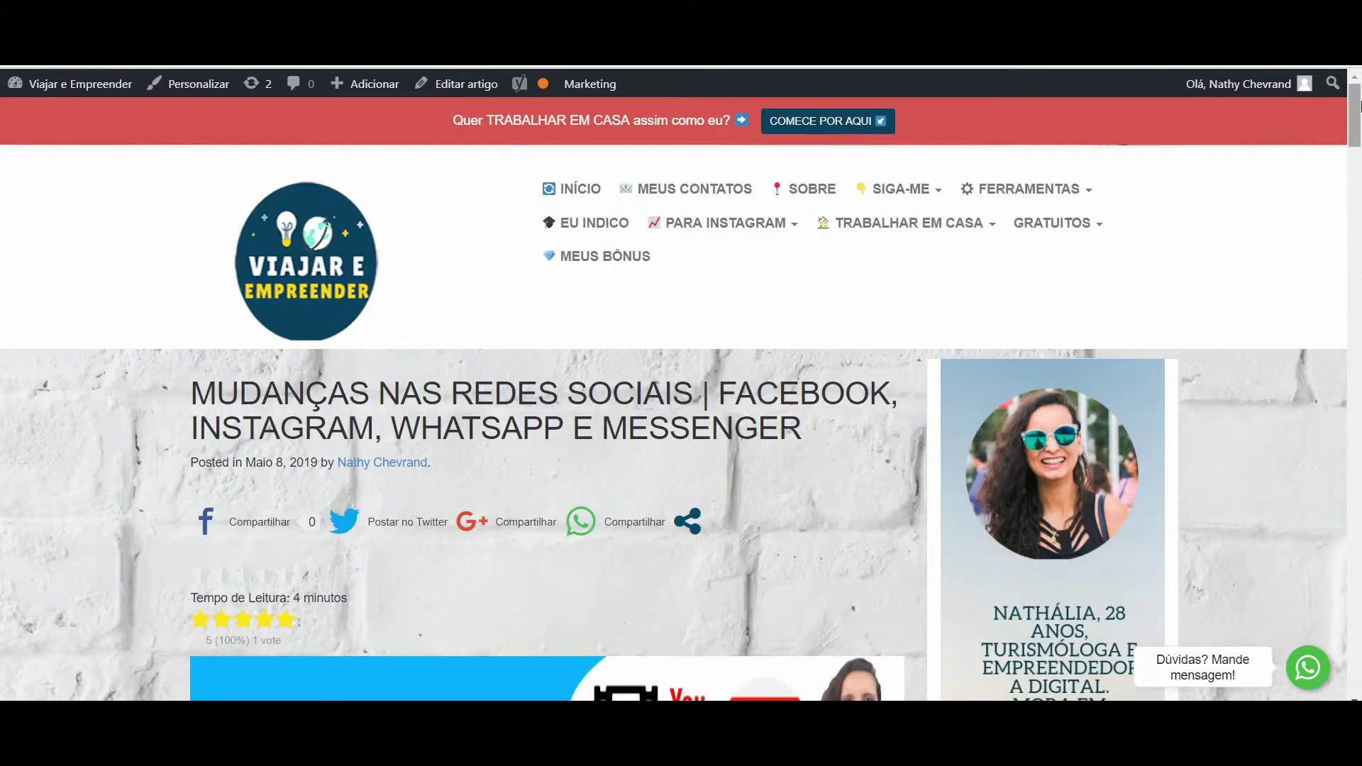
# Read through the published post down to its end and look over the Bibblio plugin's overview page
pyautogui.scroll(-20, 681, 383)
pyautogui.moveTo(1358, 607); pyautogui.dragTo(1358, 638)
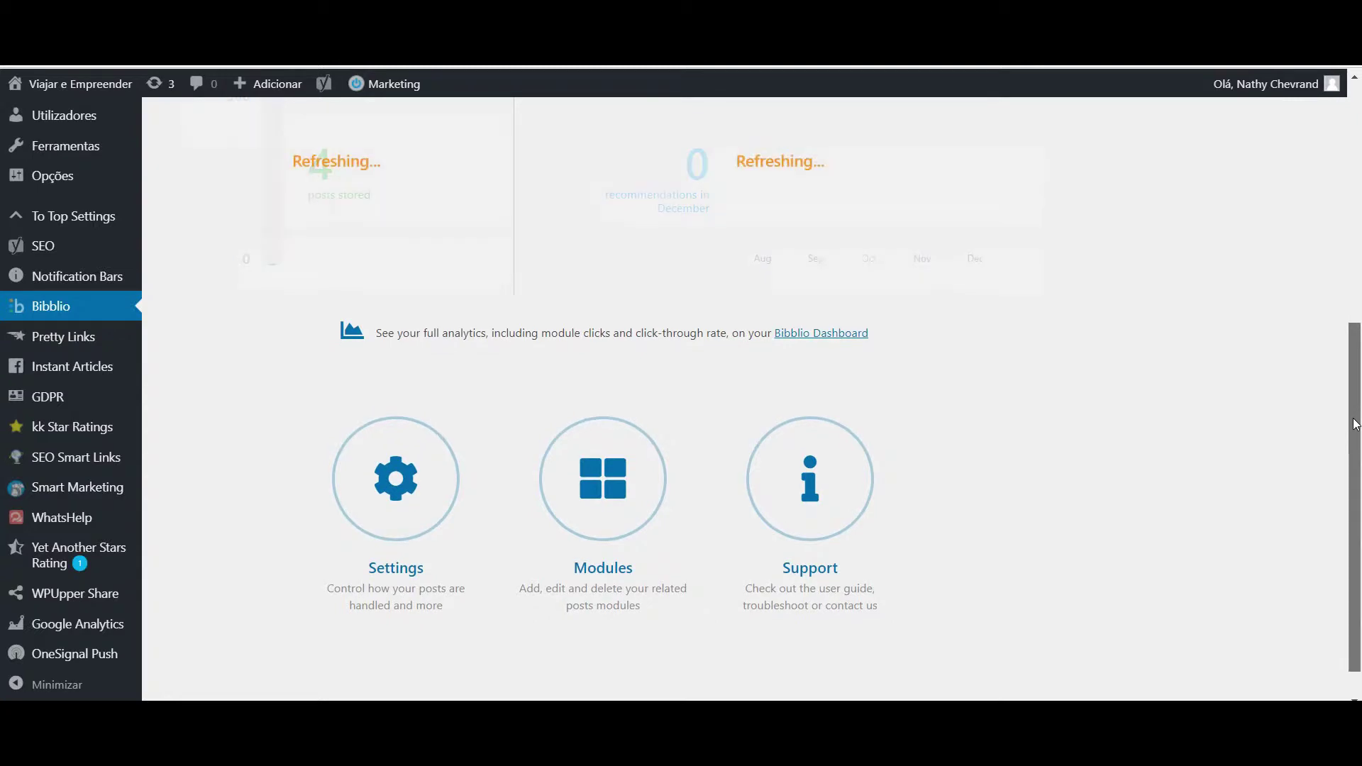
pyautogui.moveTo(1356, 424); pyautogui.dragTo(1343, 552)
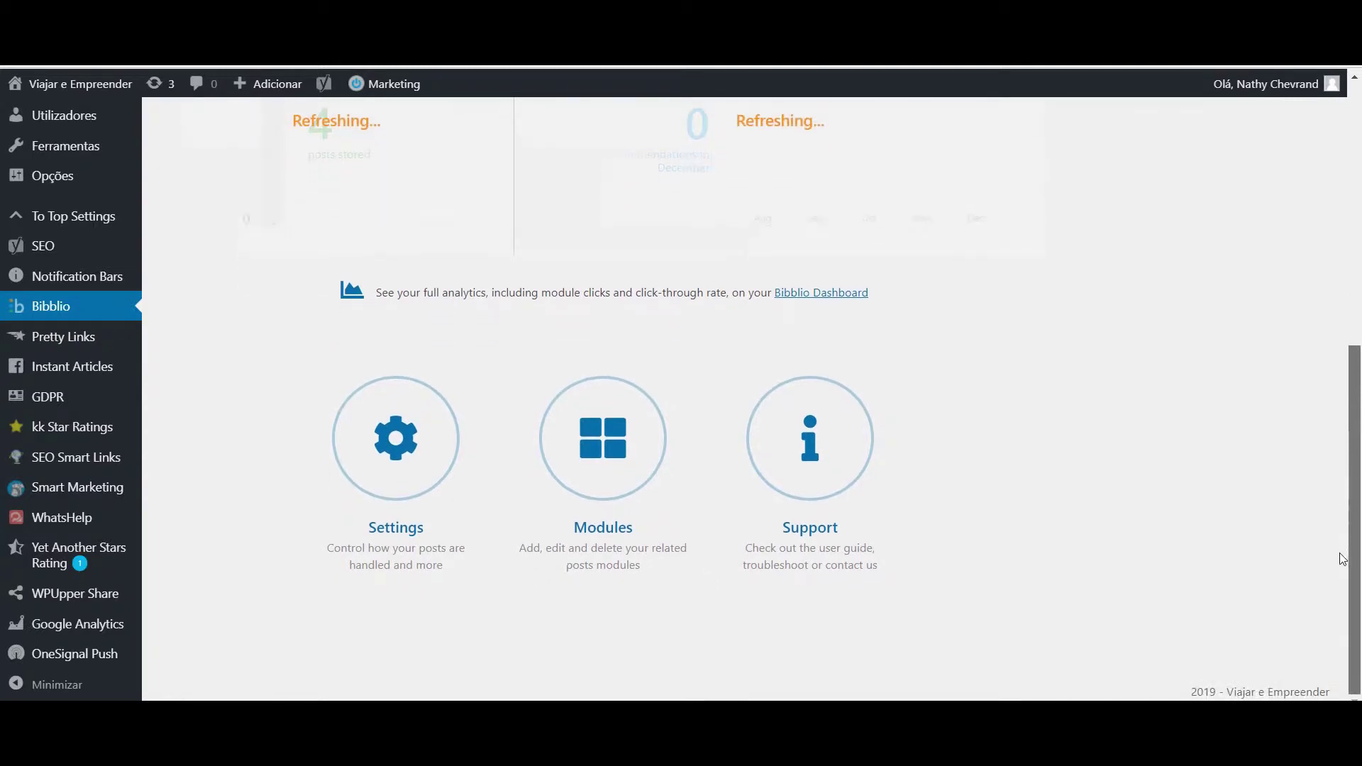
pyautogui.scroll(5, 1340, 563)
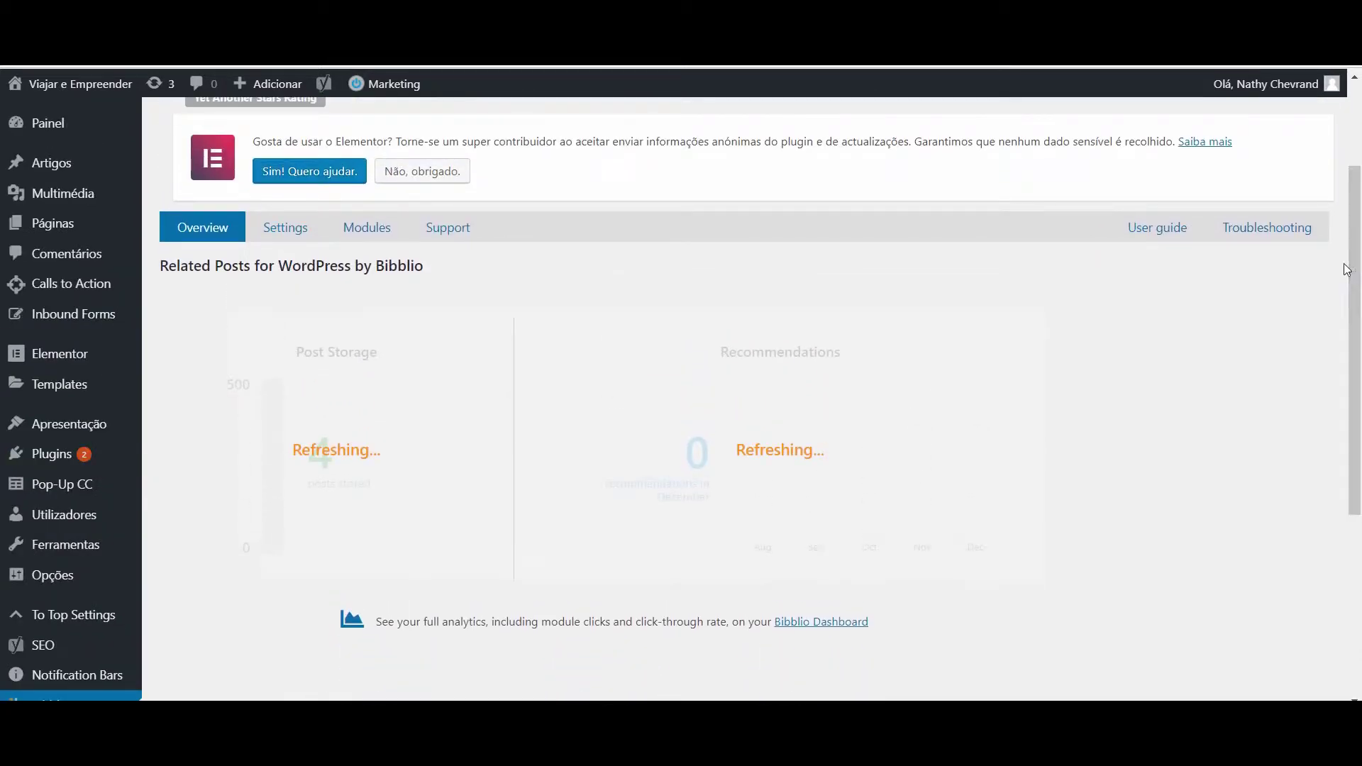
# Review Bibblio's settings for handling existing posts, future posts and the post types to be recommended
pyautogui.click(285, 229)
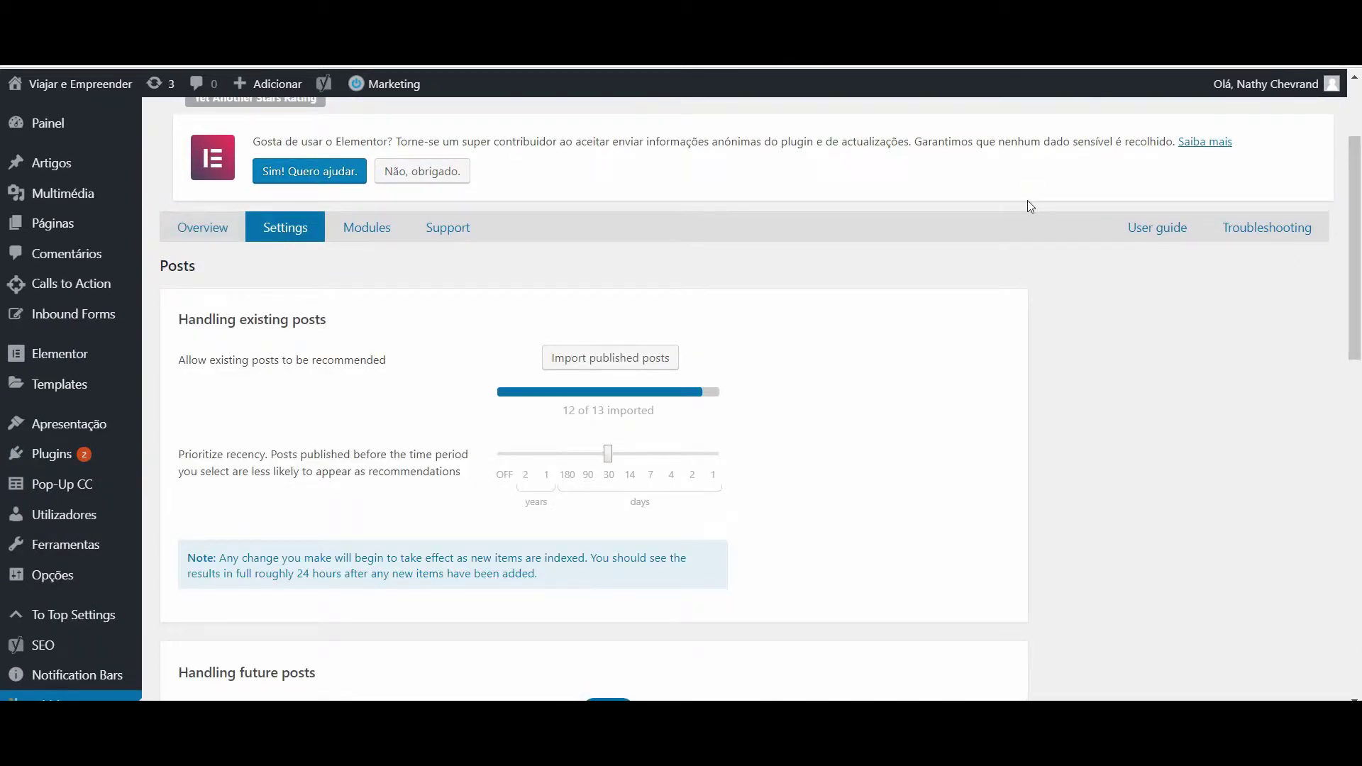
pyautogui.moveTo(1359, 210); pyautogui.dragTo(1359, 304)
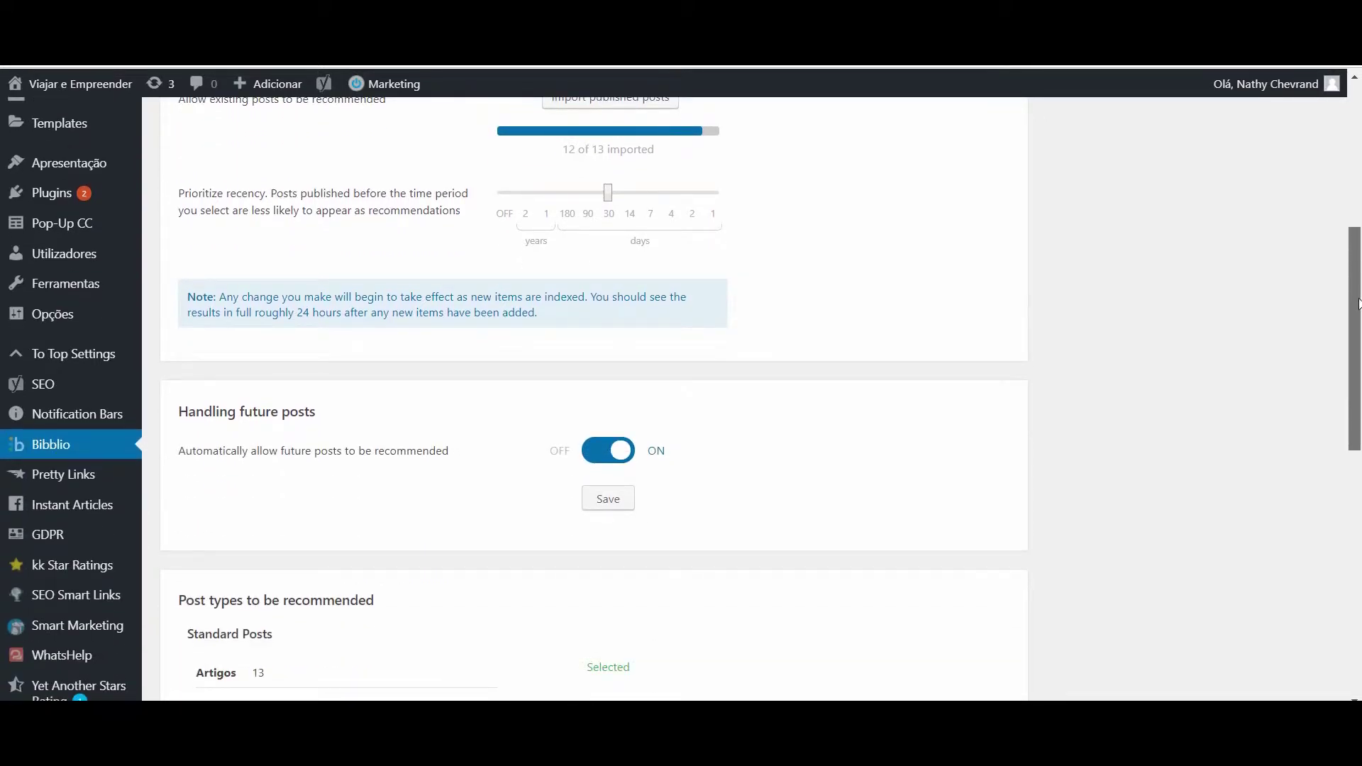
pyautogui.scroll(-1, 451, 531)
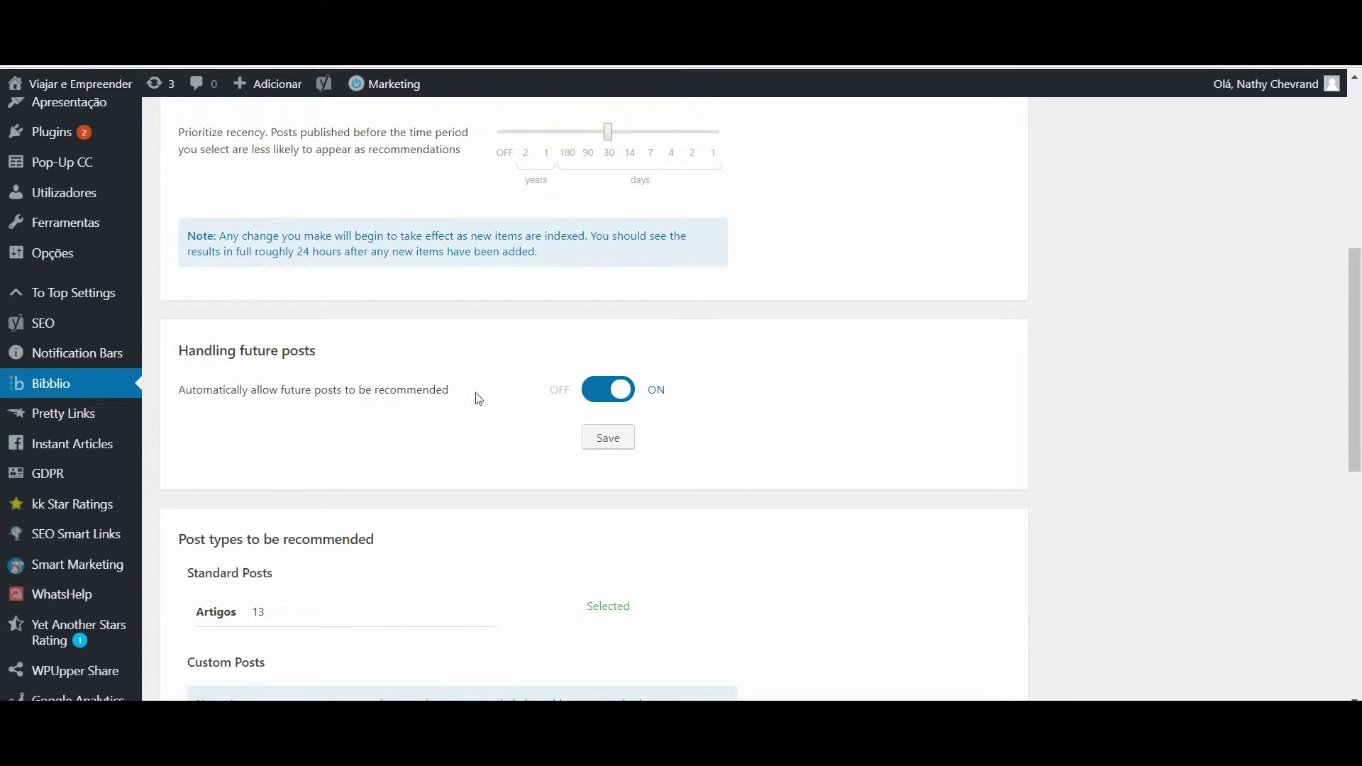
pyautogui.moveTo(1359, 380); pyautogui.dragTo(1338, 251)
# Examine Bibblio's related-posts modules and its support section
pyautogui.click(368, 261)
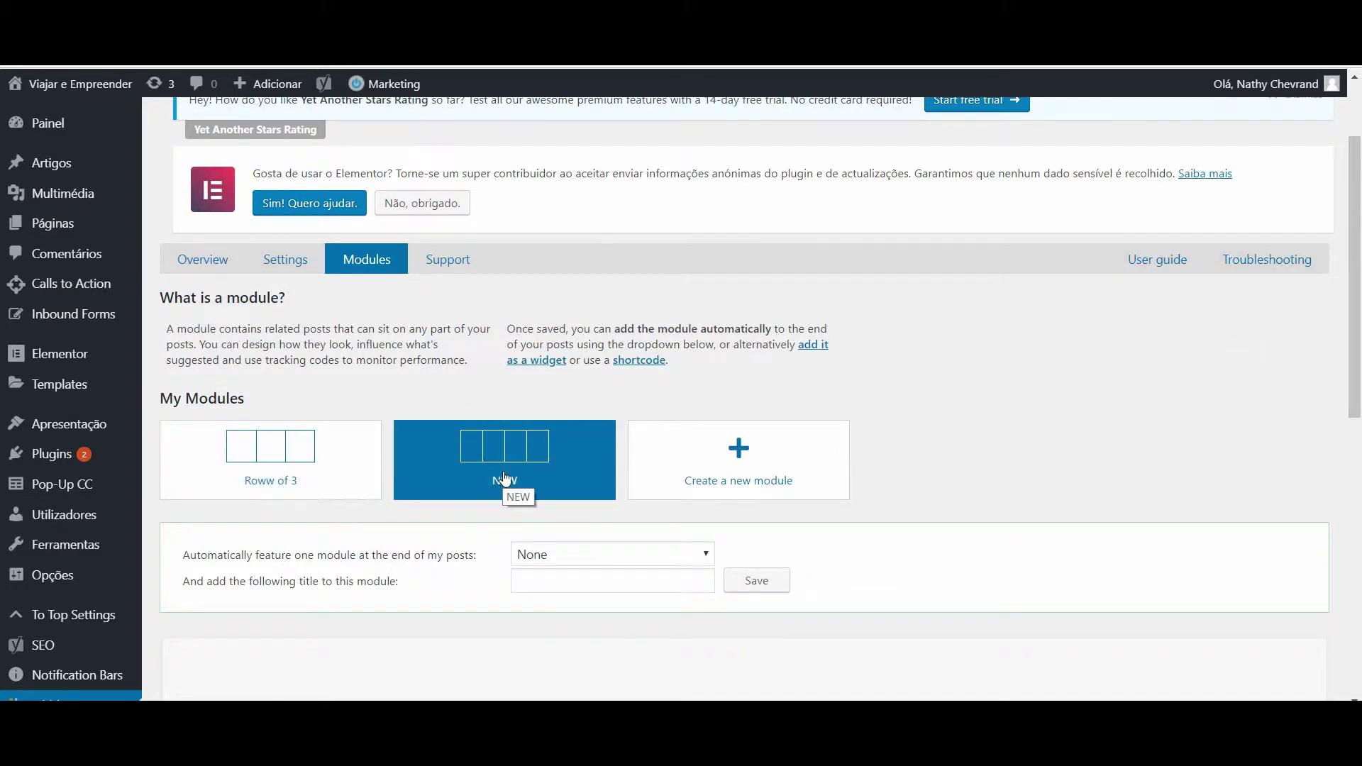
pyautogui.moveTo(1353, 368); pyautogui.dragTo(1359, 287)
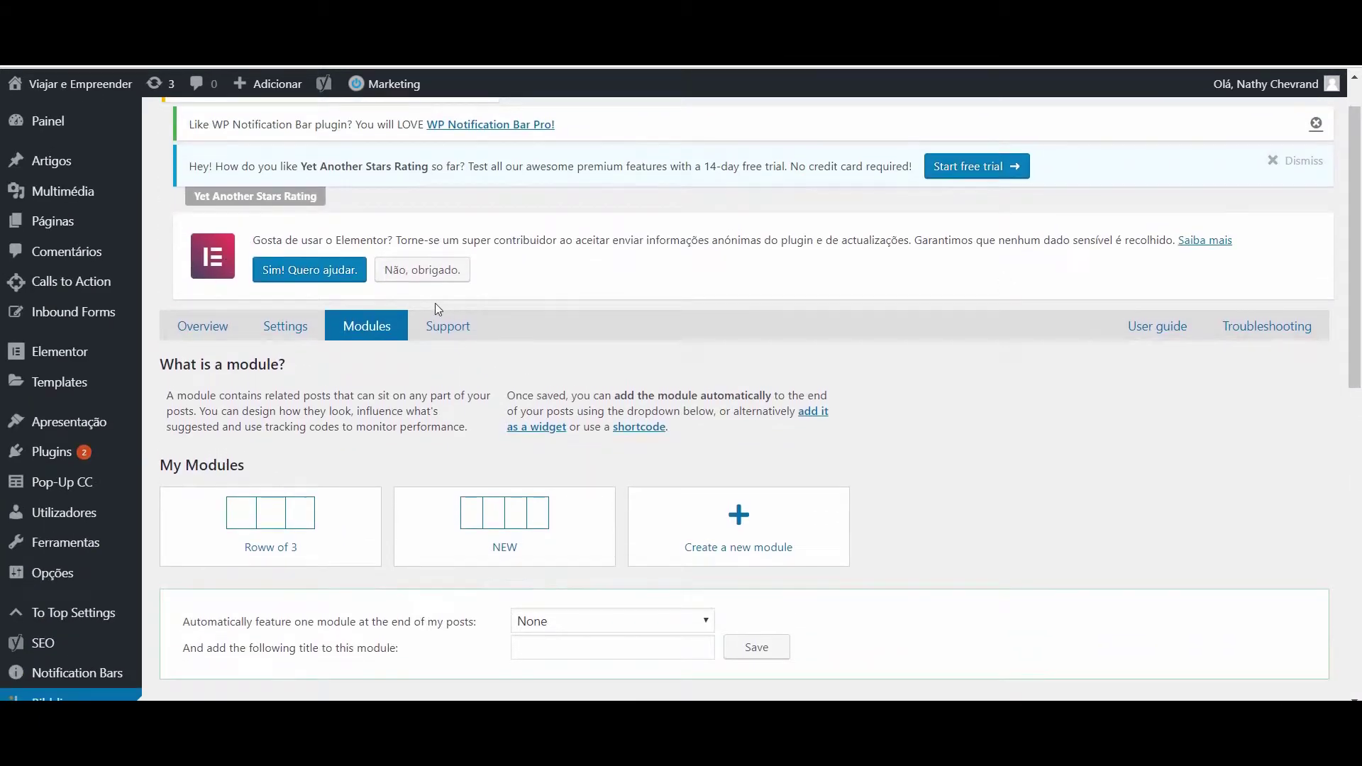
pyautogui.click(441, 324)
pyautogui.click(365, 326)
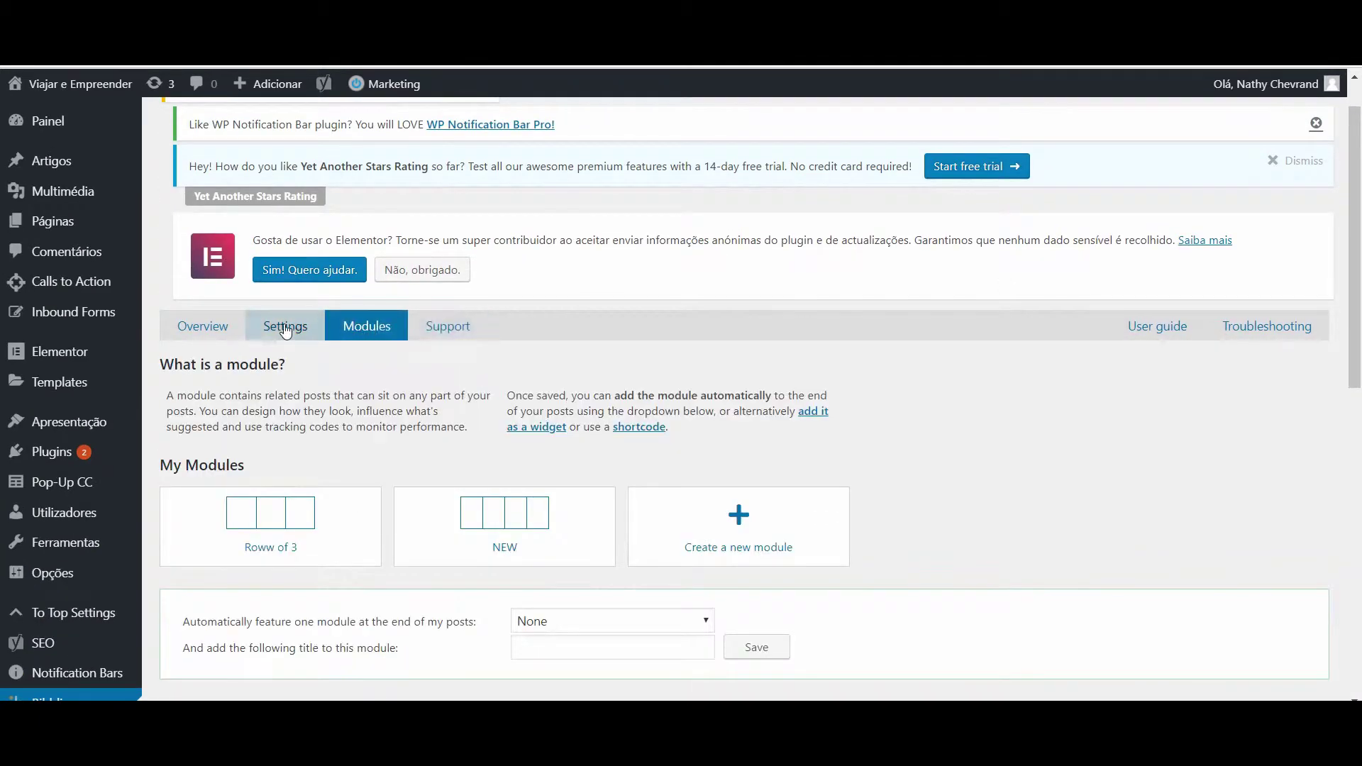
# Return to Bibblio's overview and examine its post storage, recommendations chart and shortcuts
pyautogui.click(273, 327)
pyautogui.click(225, 333)
pyautogui.moveTo(1358, 232); pyautogui.dragTo(1358, 316)
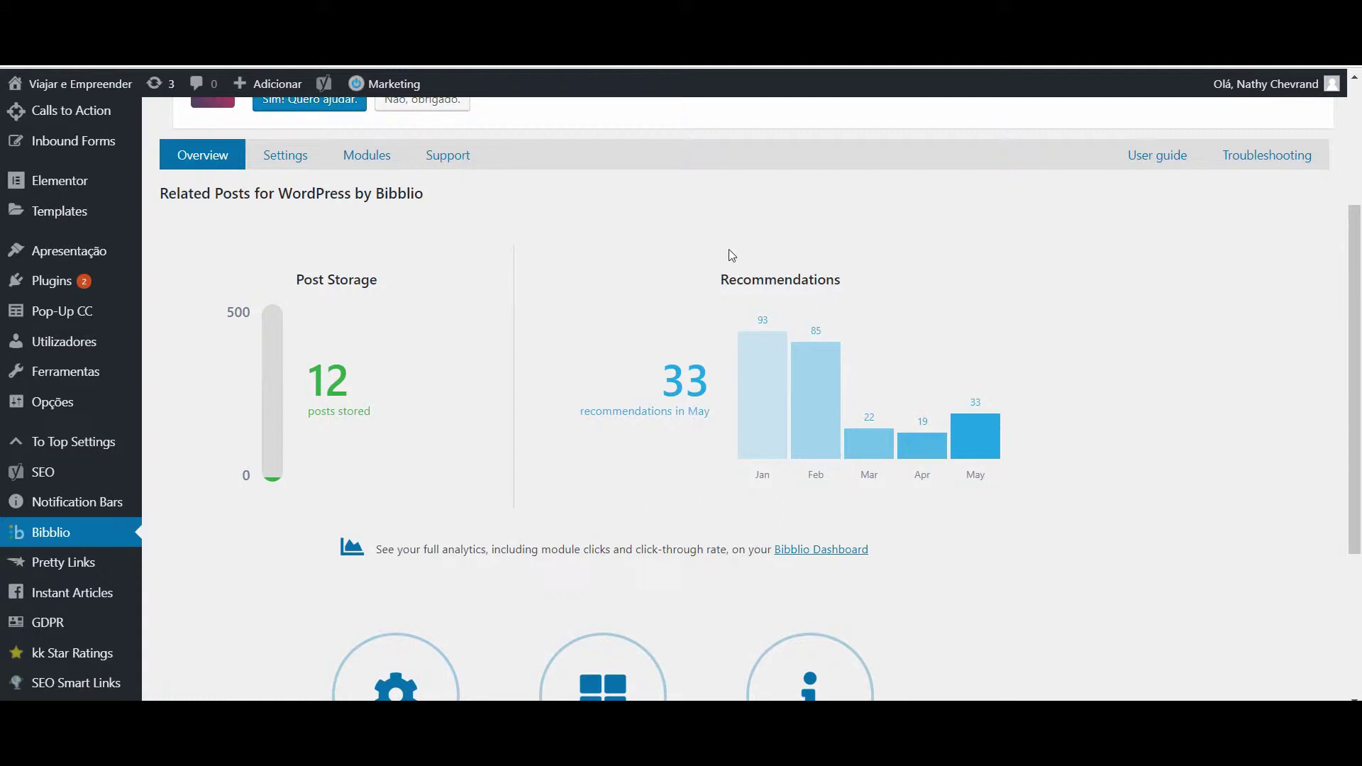
pyautogui.scroll(-3, 1349, 404)
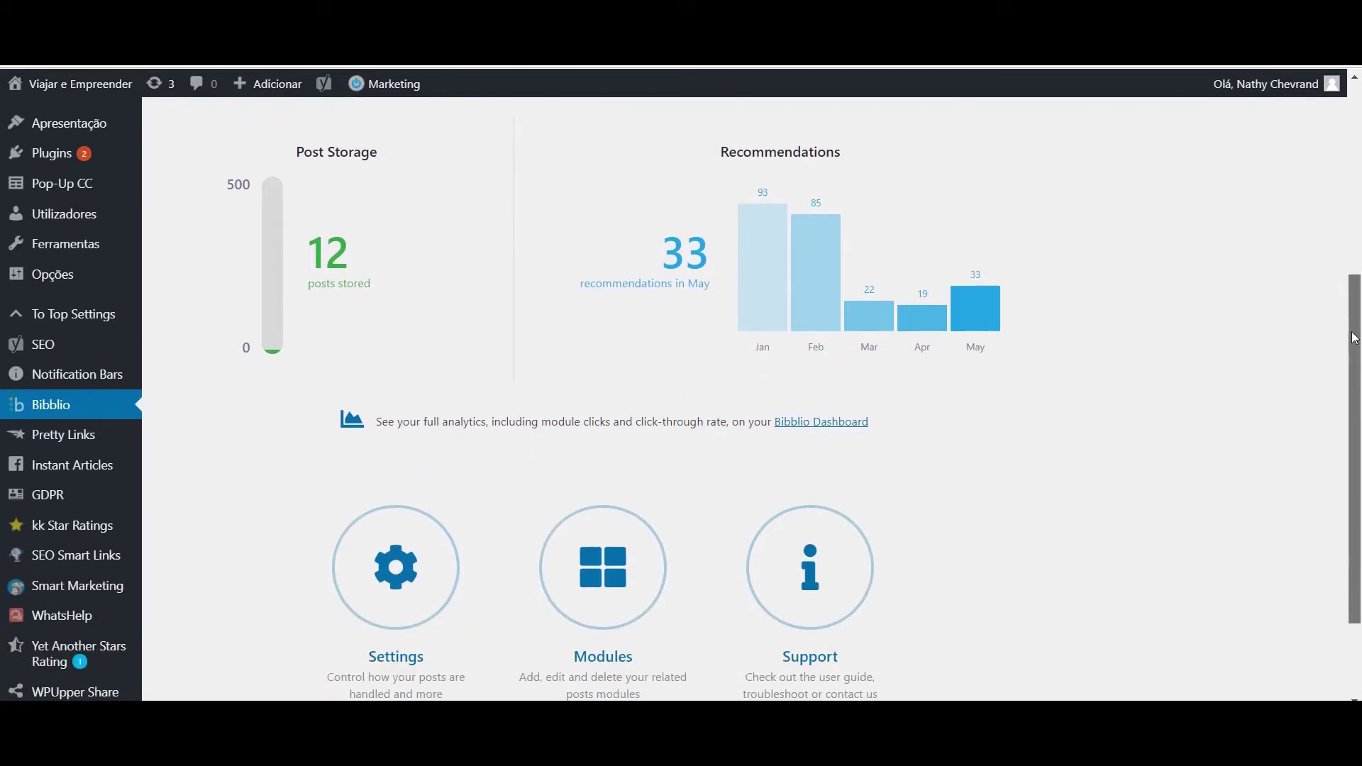
pyautogui.moveTo(1351, 532); pyautogui.dragTo(1357, 100)
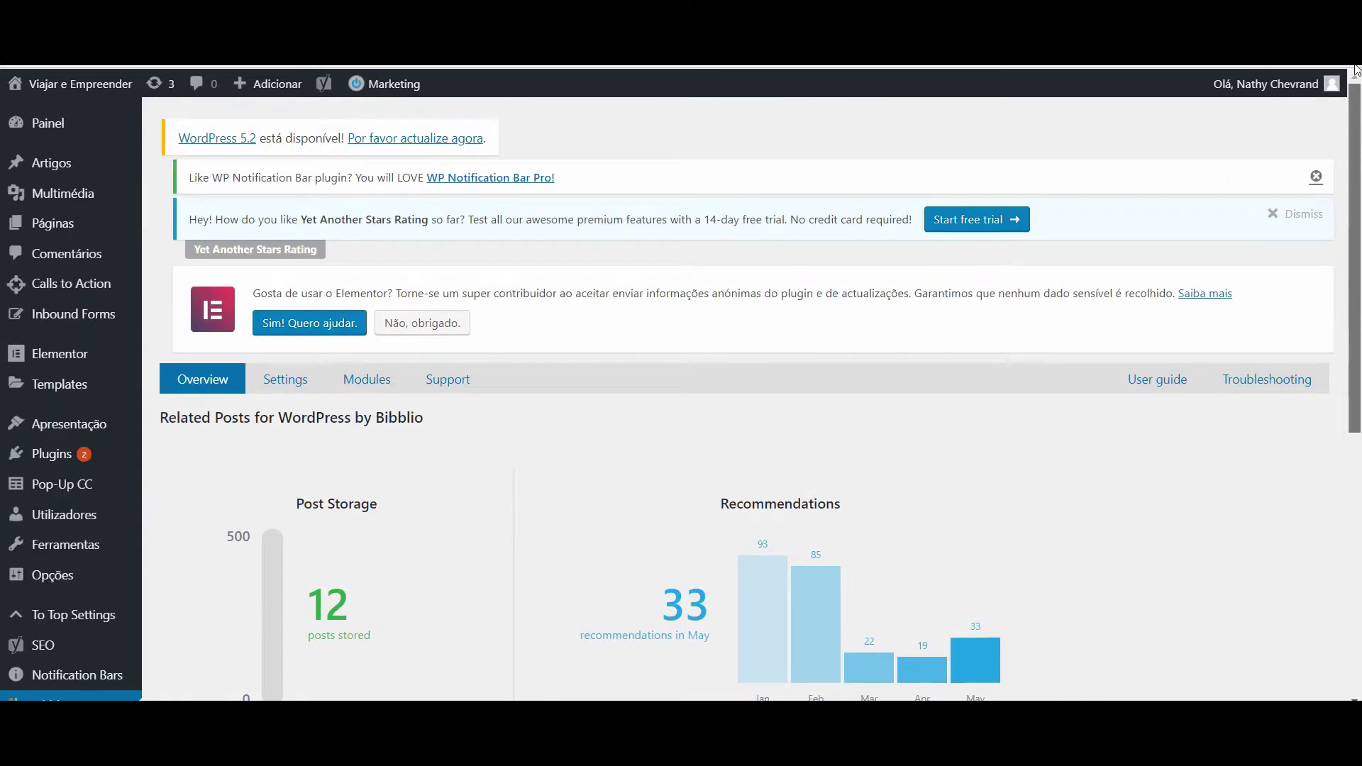
pyautogui.moveTo(1359, 177); pyautogui.dragTo(1360, 421)
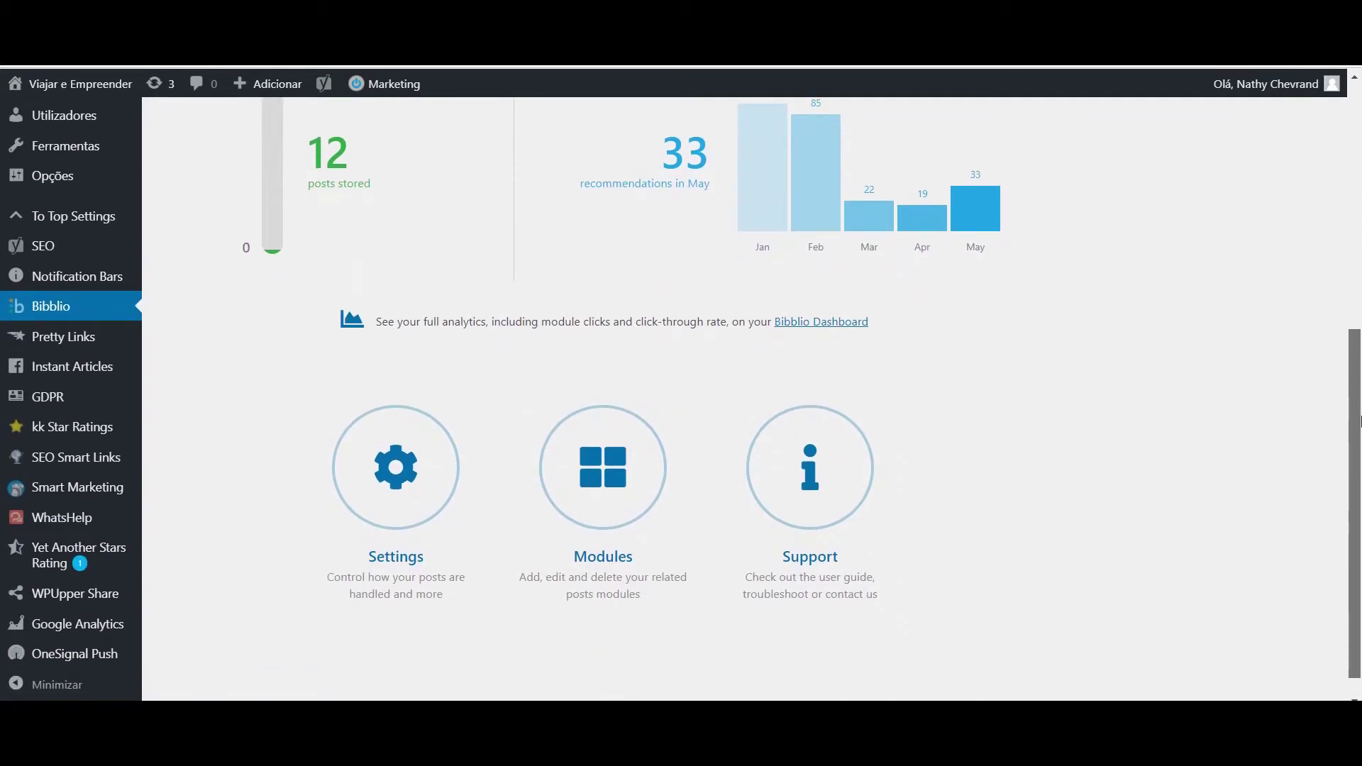
# Search for "wpupper" among the new plugins available to install and look at the WPUpper Share Buttons entry
pyautogui.moveTo(92, 589)
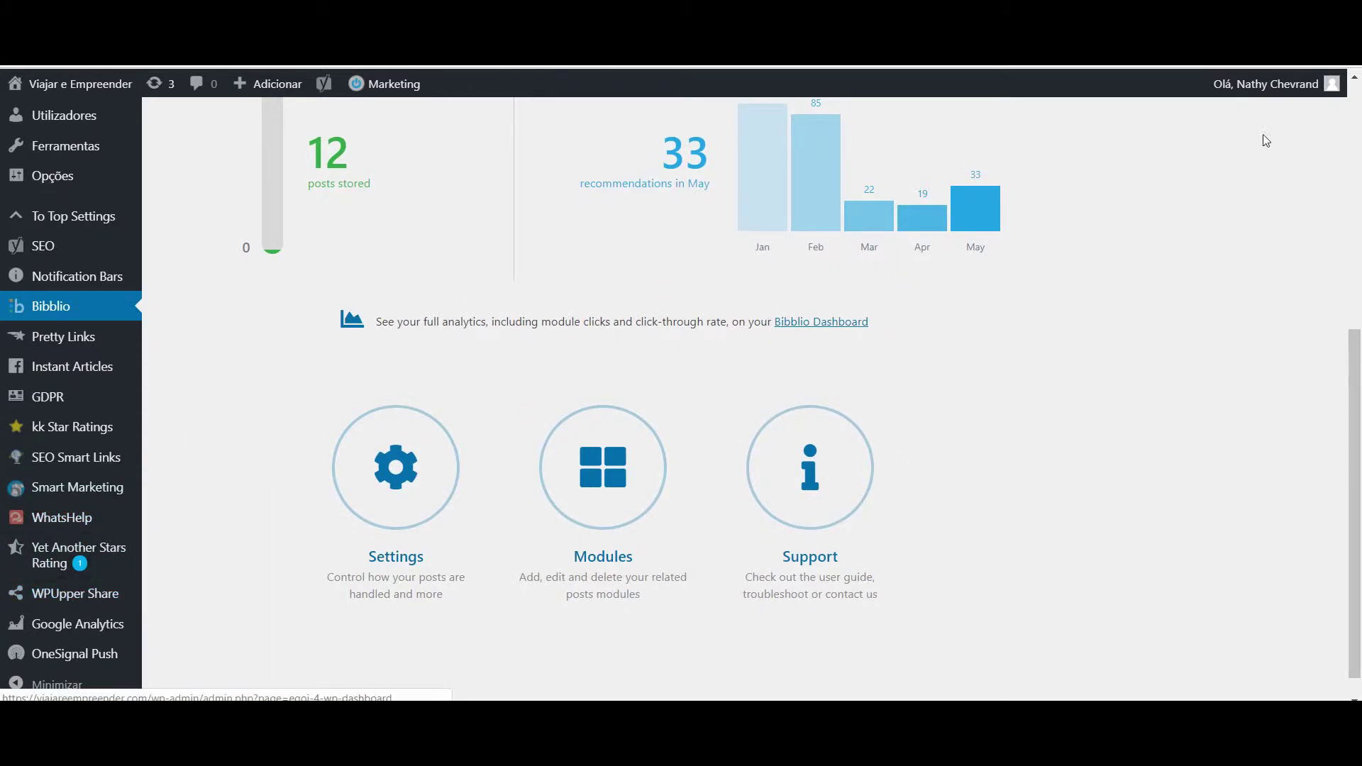
pyautogui.rightClick(1358, 244)
pyautogui.click(1080, 277)
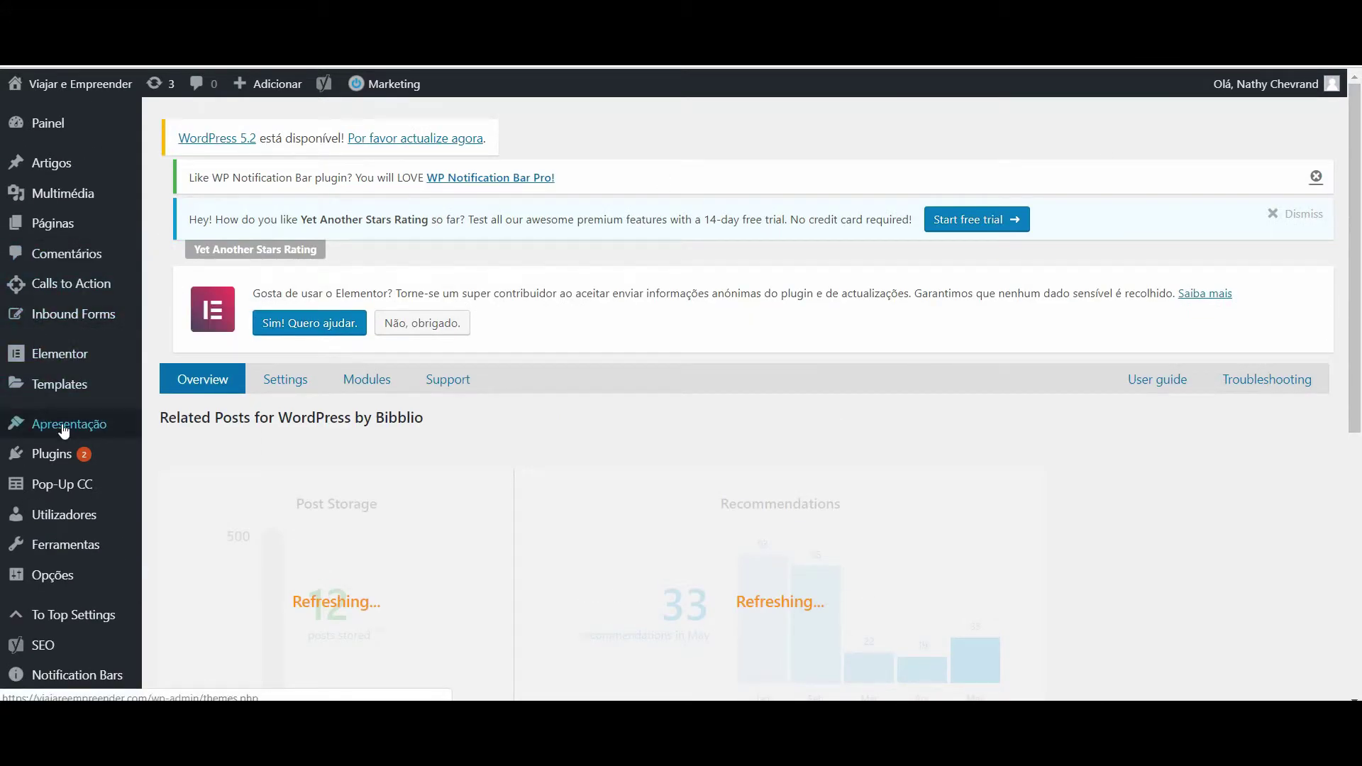
pyautogui.moveTo(64, 456)
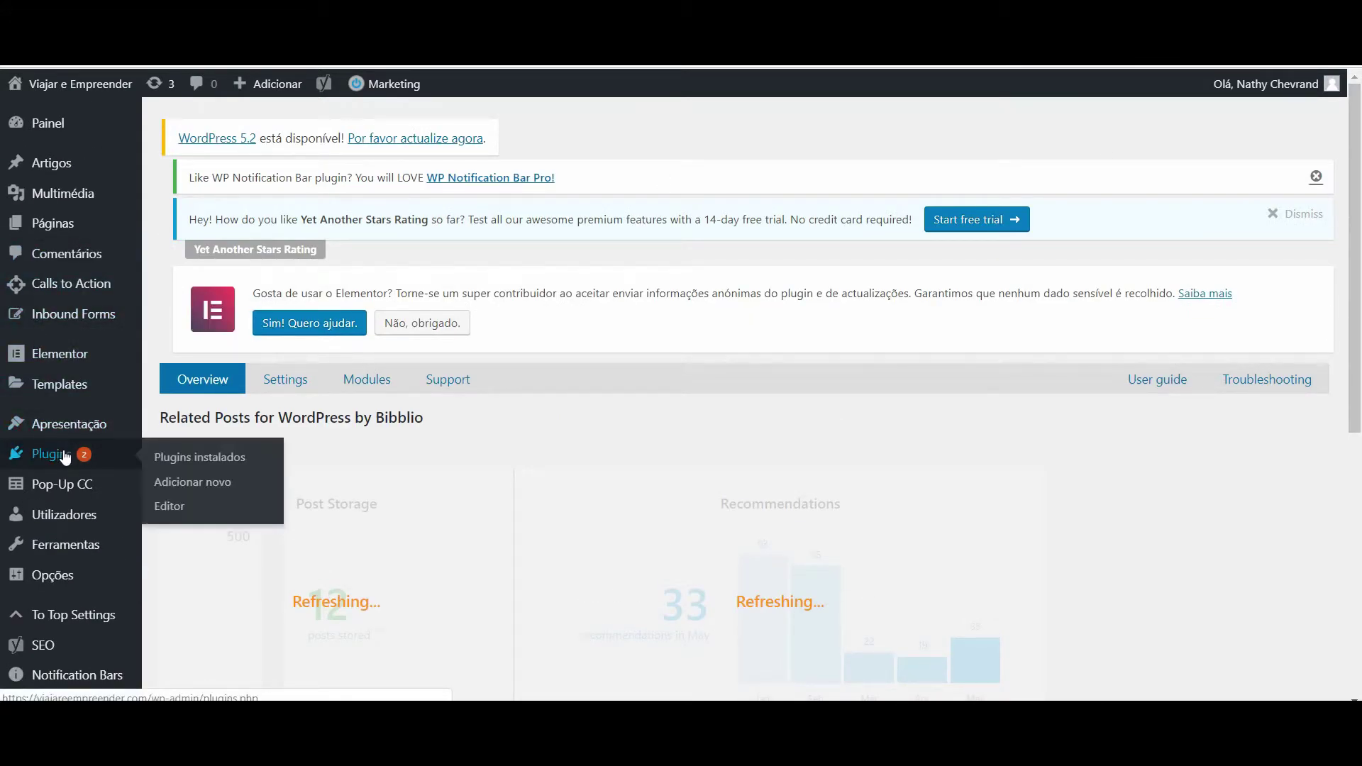
pyautogui.click(189, 487)
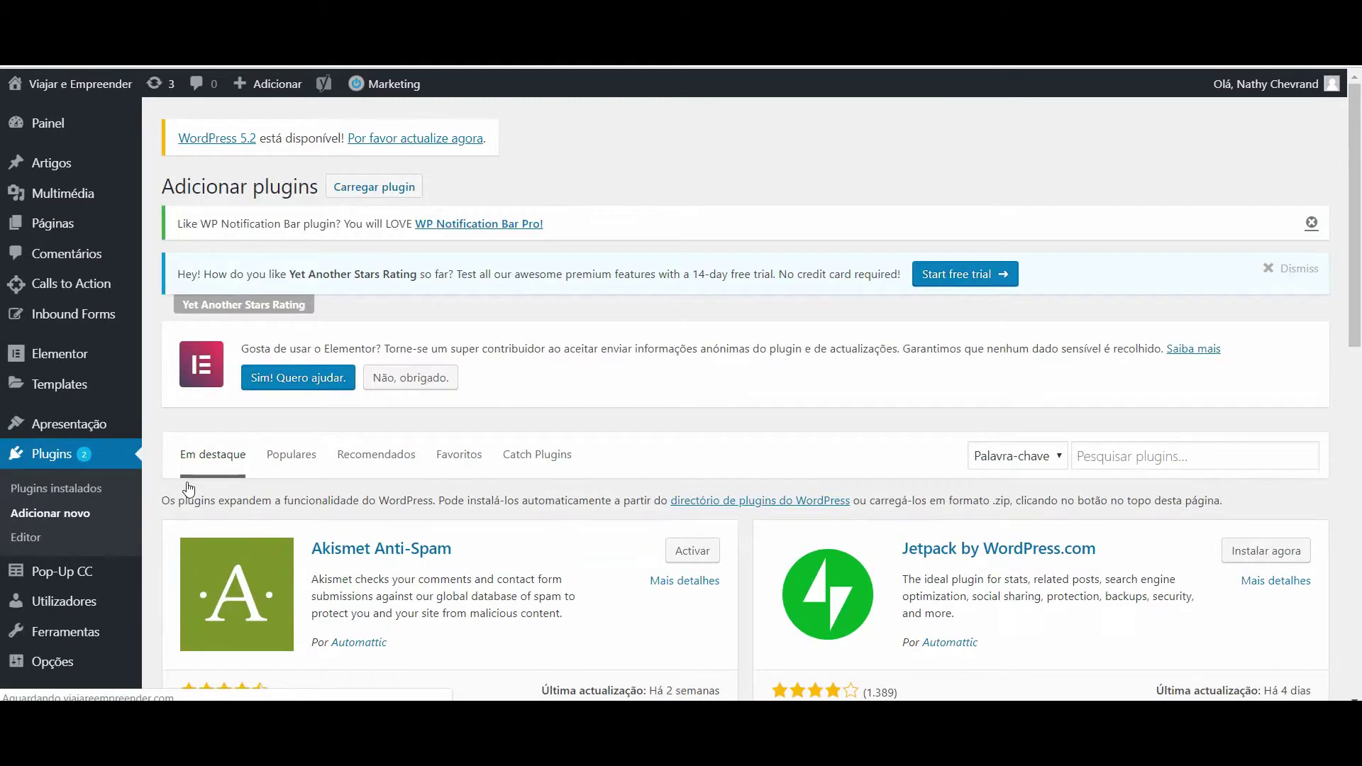
pyautogui.click(1148, 457)
pyautogui.write('wp')
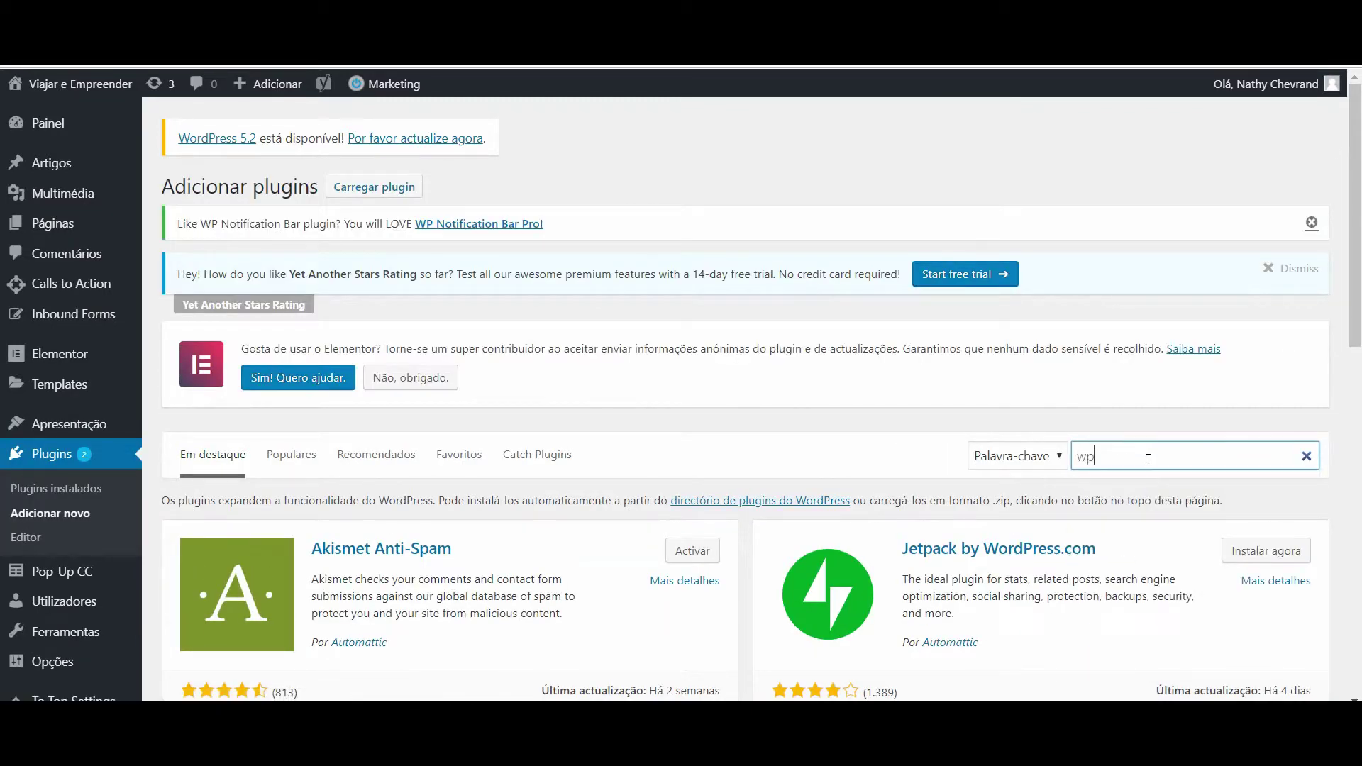
pyautogui.write('upper')
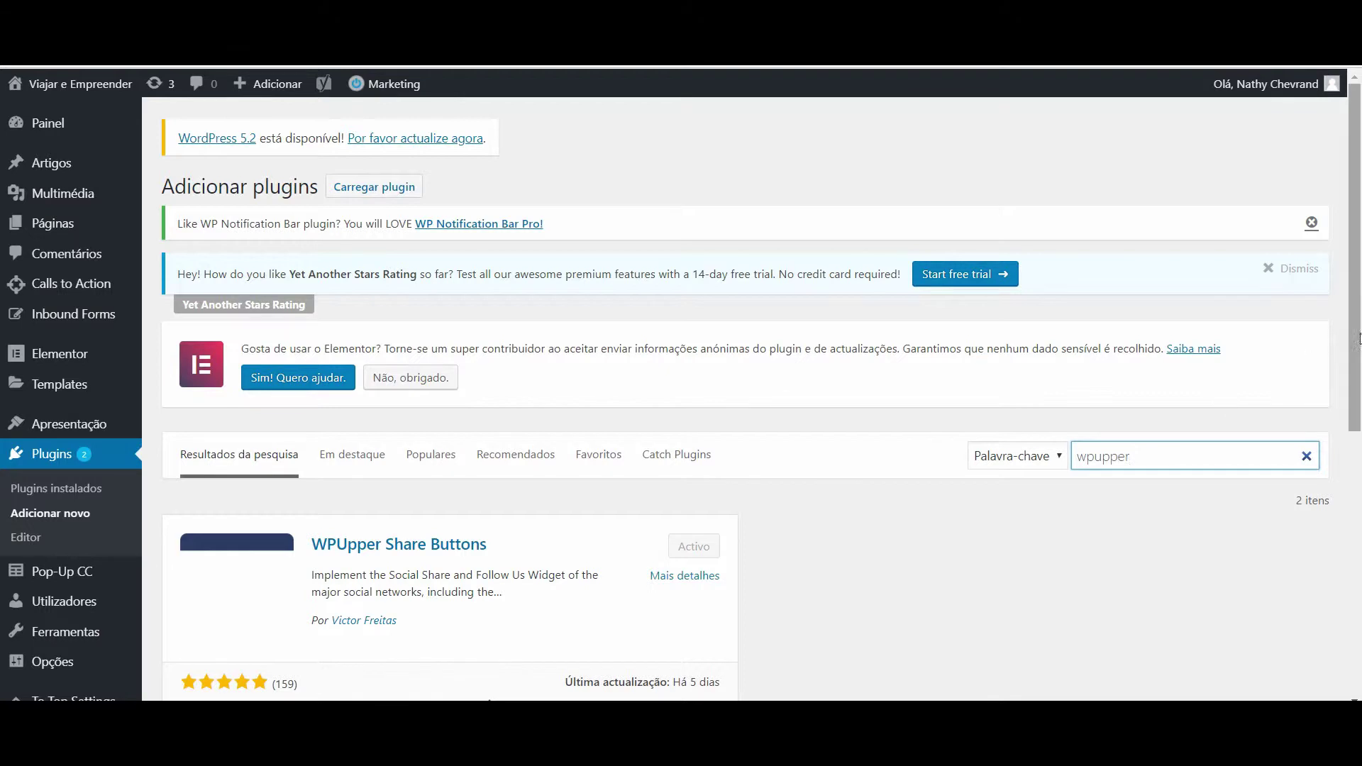
pyautogui.scroll(-2, 1355, 362)
pyautogui.scroll(-1, 1356, 361)
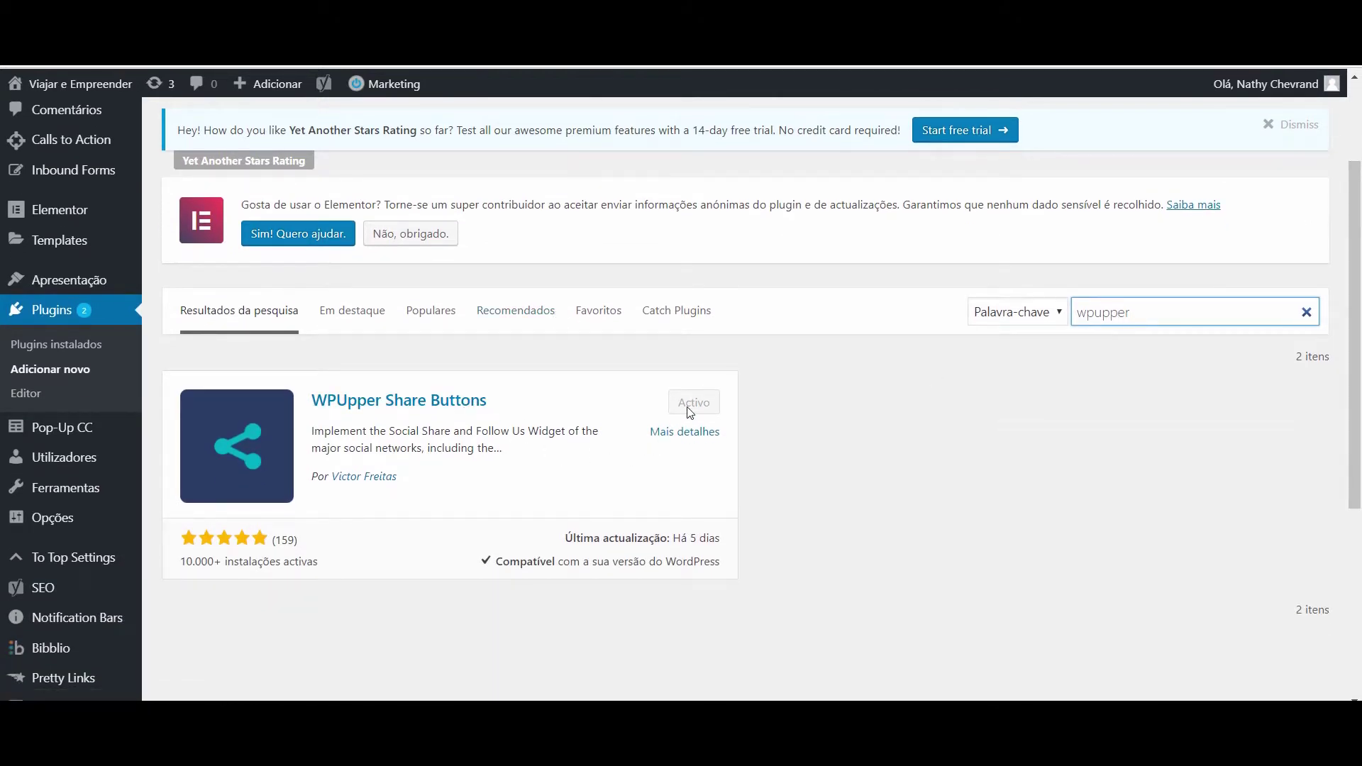
# Open the general WPUpper Share Buttons settings and review the available places, social networks and layout options
pyautogui.moveTo(1343, 290); pyautogui.dragTo(1356, 442)
pyautogui.moveTo(75, 602)
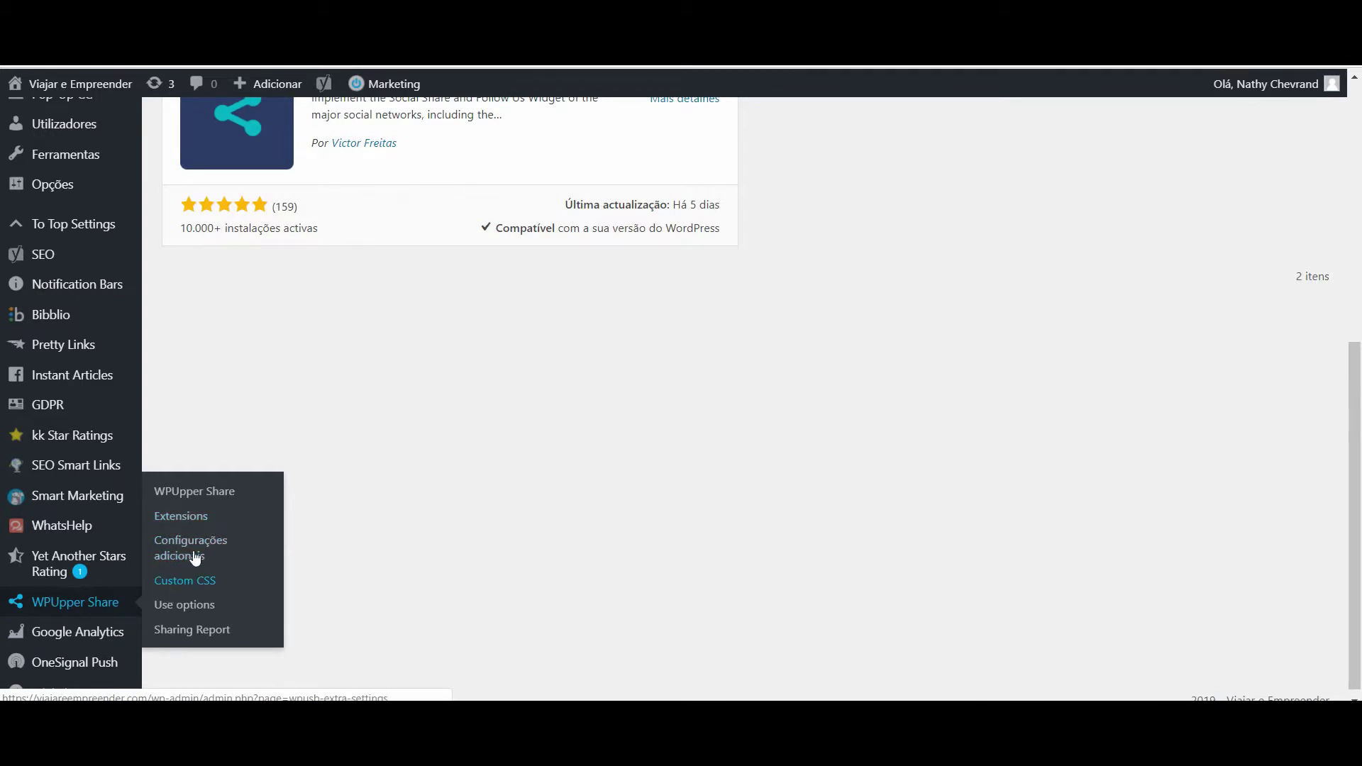
pyautogui.click(197, 495)
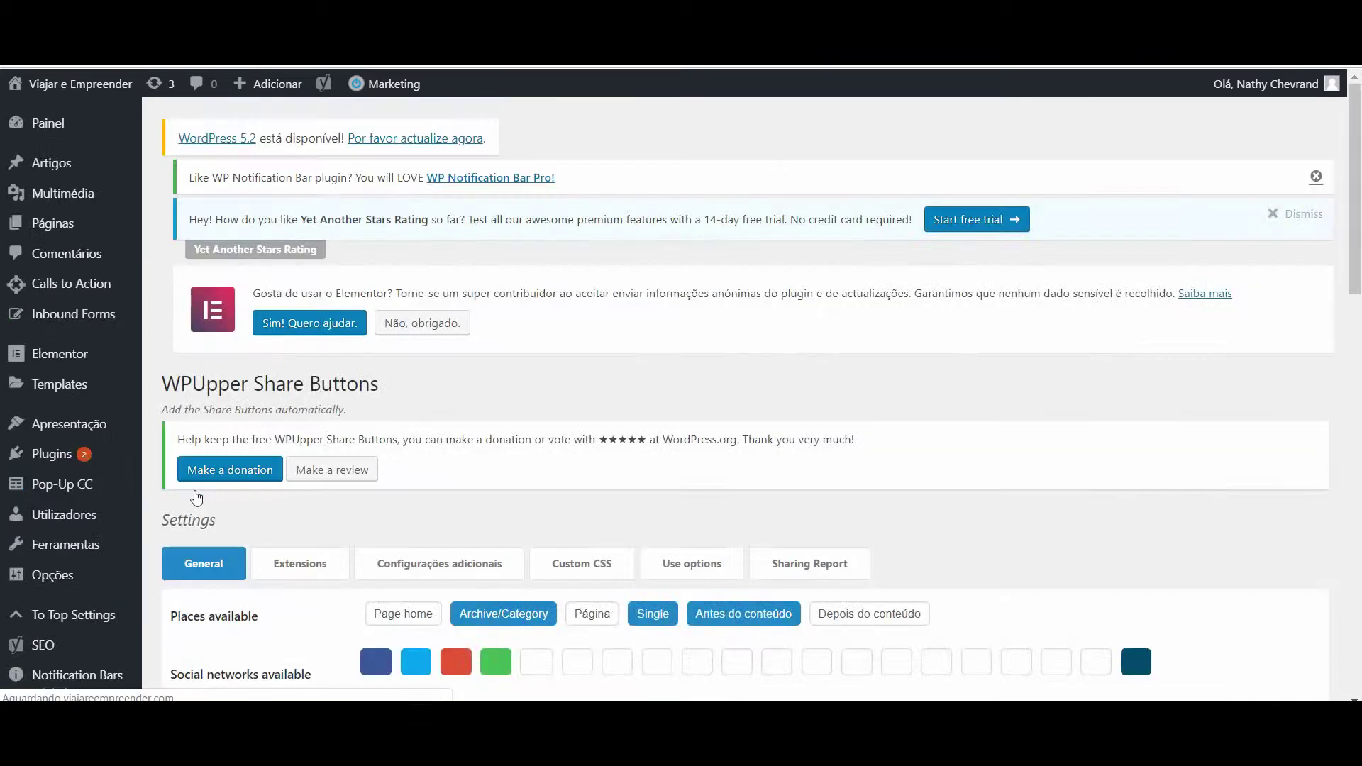
pyautogui.moveTo(1359, 213); pyautogui.dragTo(1340, 586)
pyautogui.scroll(15, 358, 430)
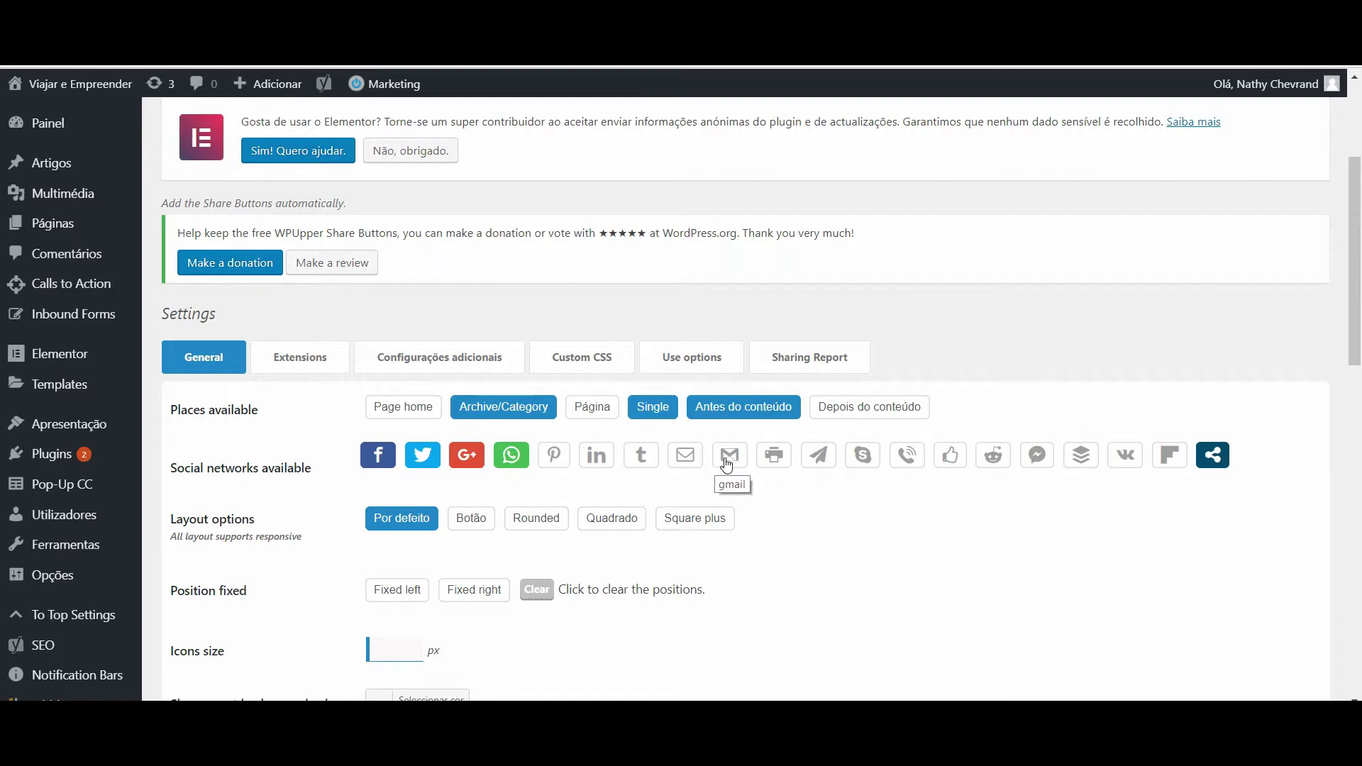
# Add Pinterest to the social networks of the share buttons and save the changes
pyautogui.click(567, 464)
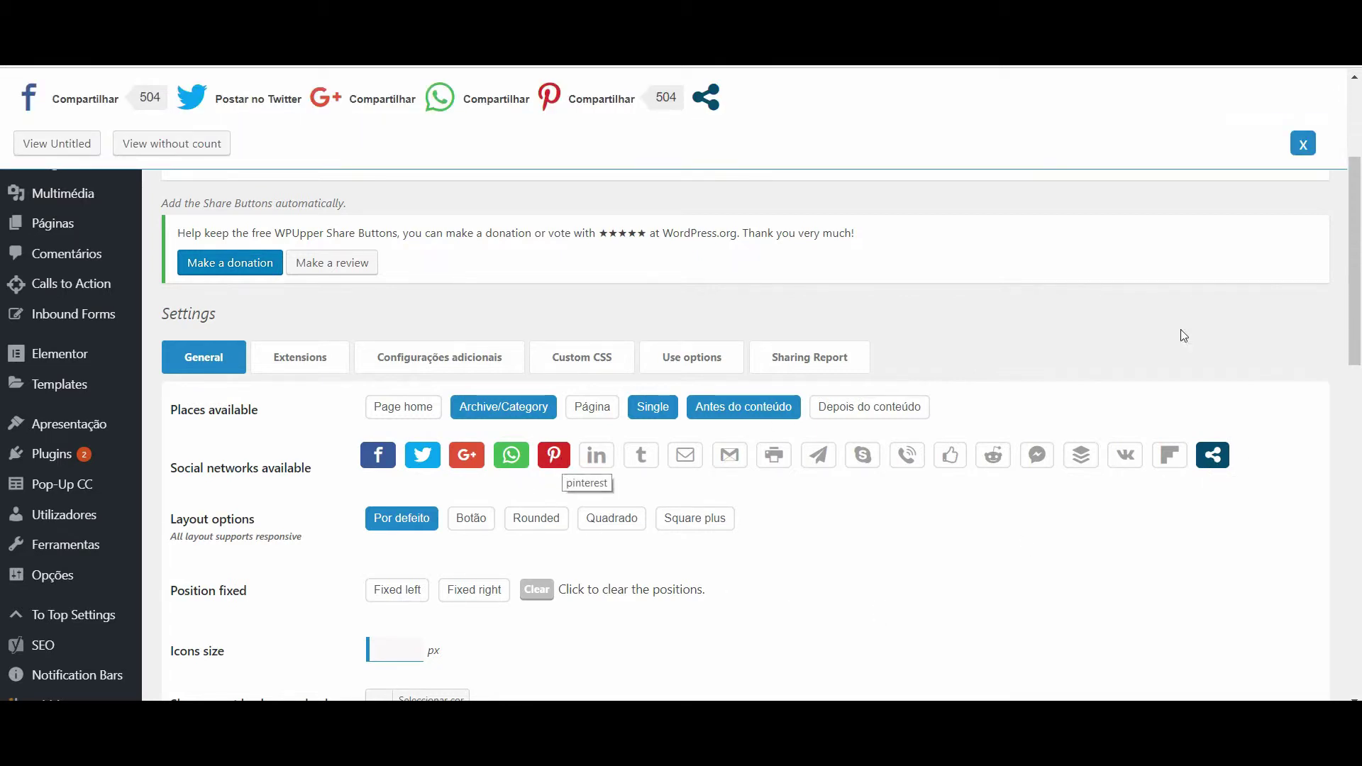
pyautogui.scroll(-15, 638, 496)
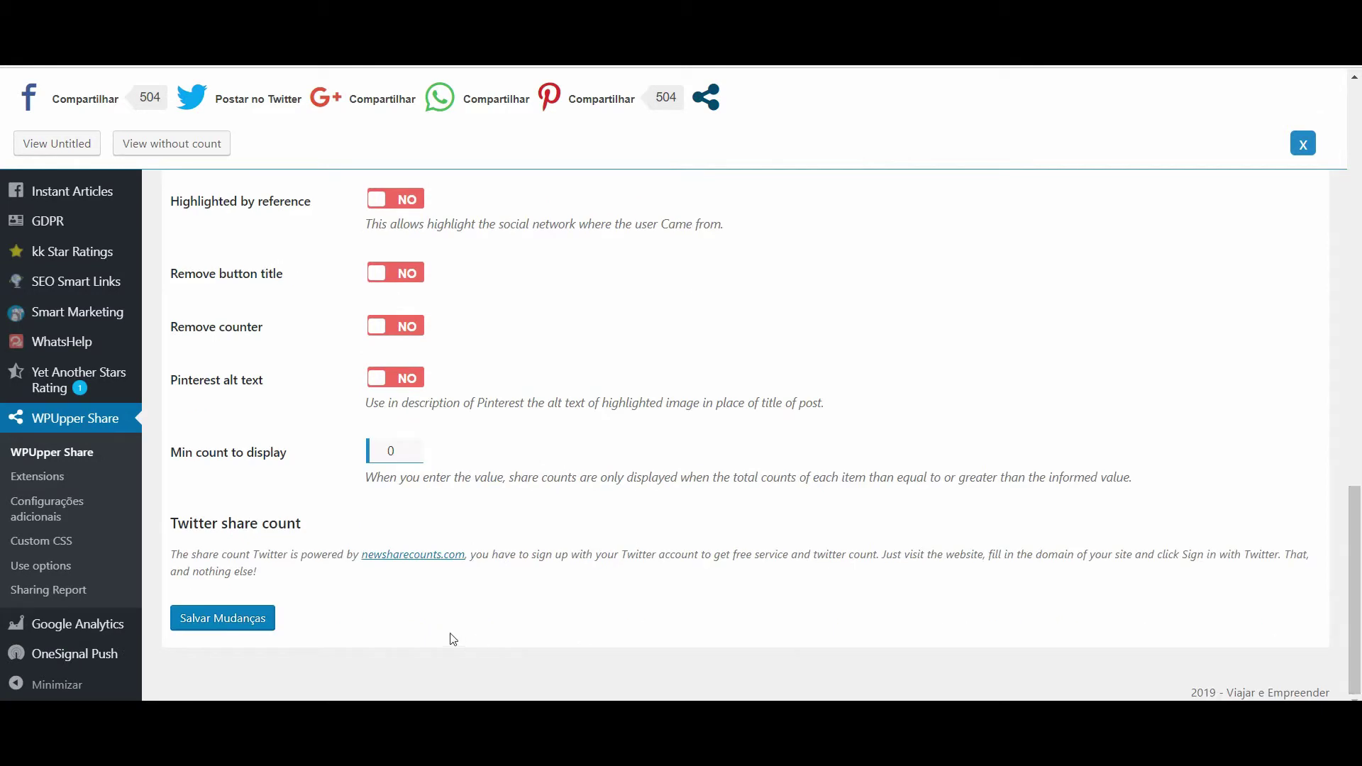
pyautogui.click(247, 626)
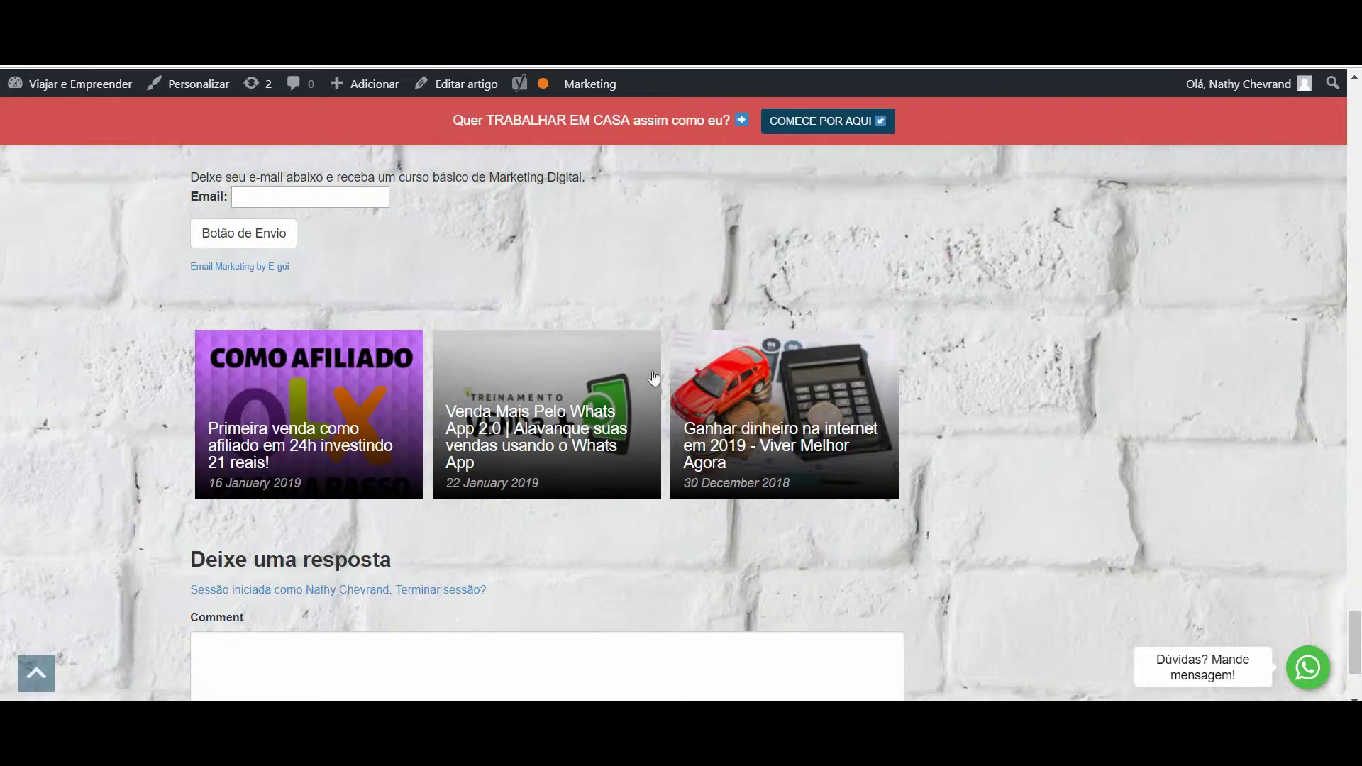
# Check the share buttons above the published post about social network changes, then open and close the full list of sharing networks
pyautogui.moveTo(1355, 628); pyautogui.dragTo(1355, 105)
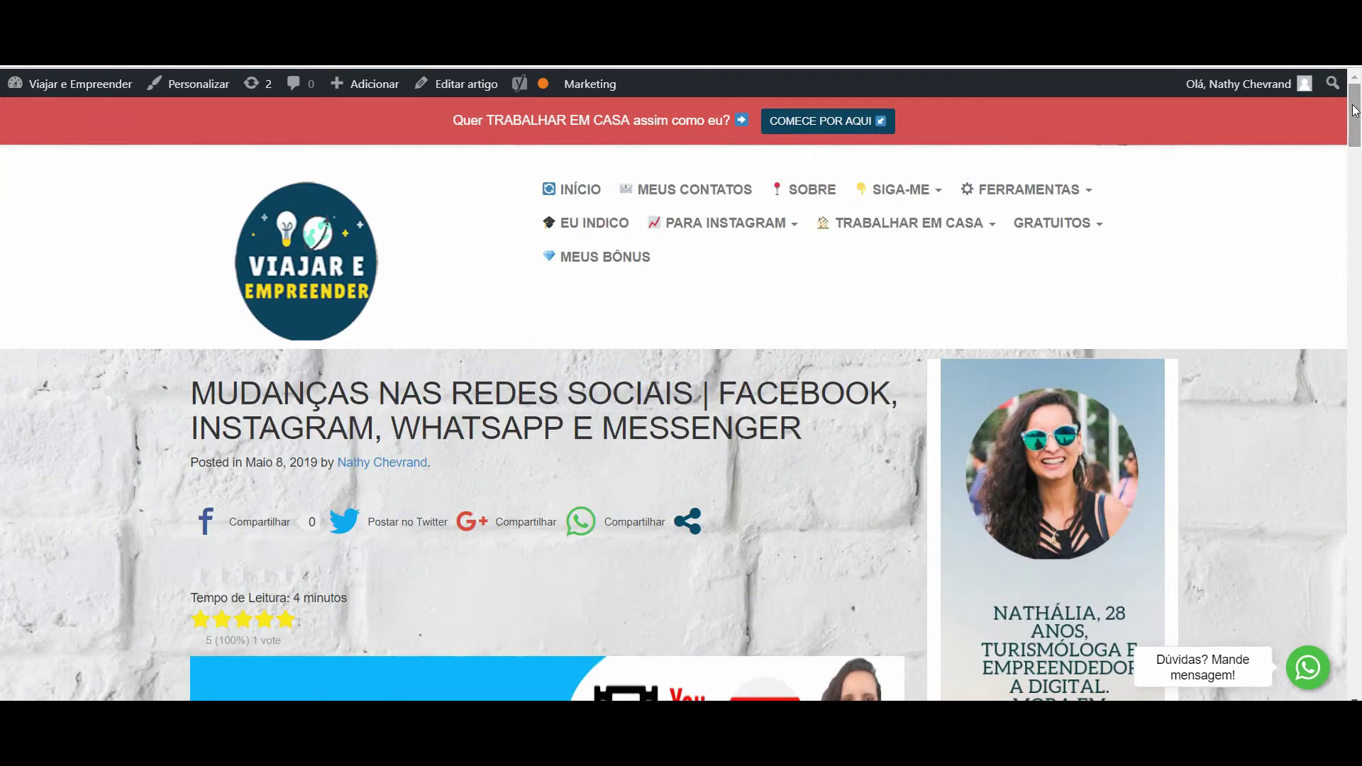
pyautogui.click(617, 532)
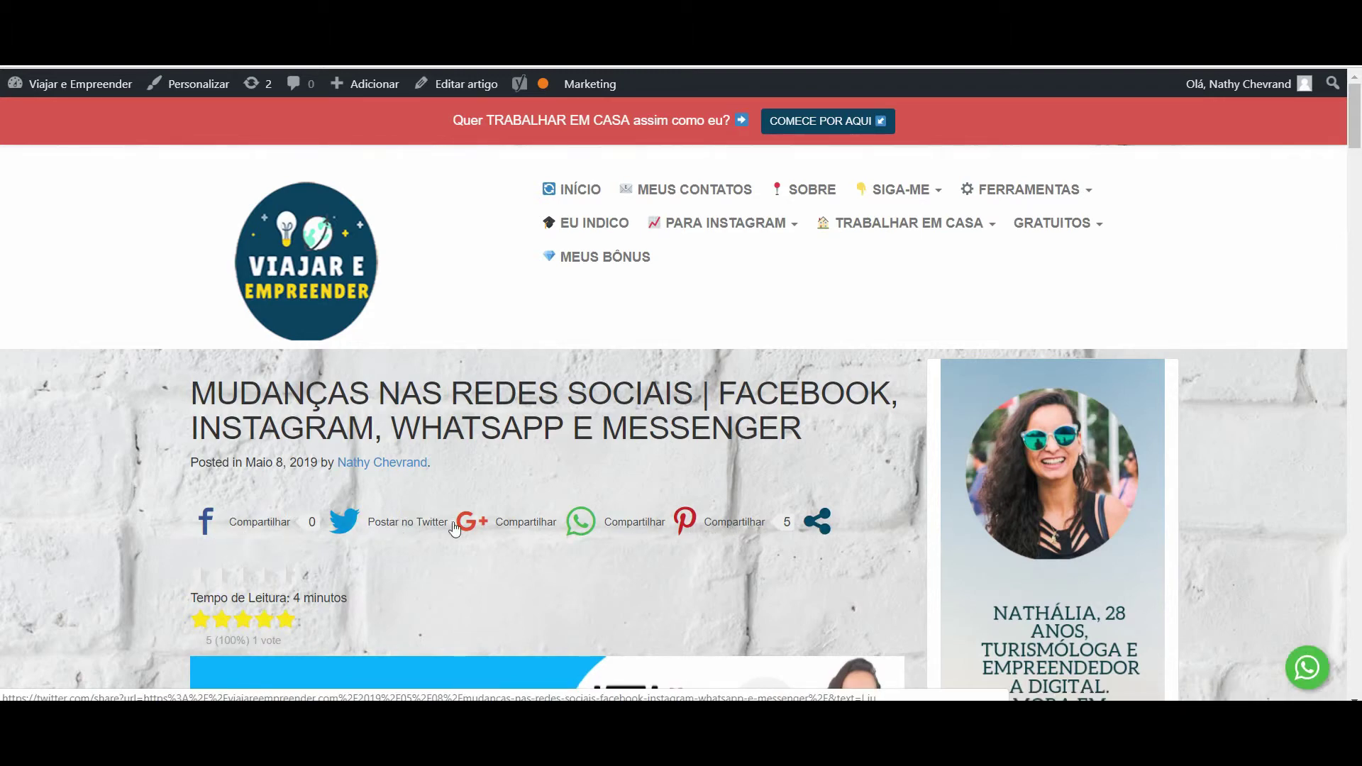
pyautogui.click(820, 525)
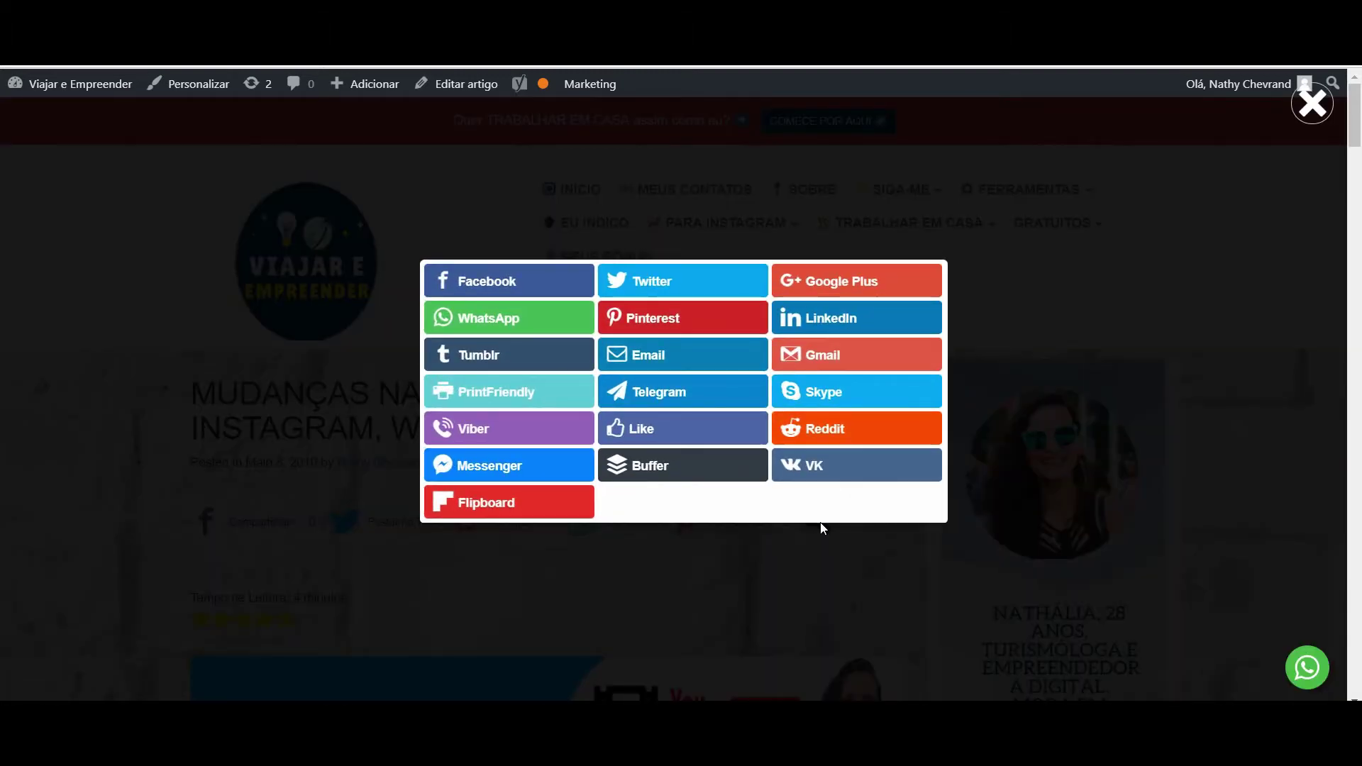
pyautogui.click(836, 550)
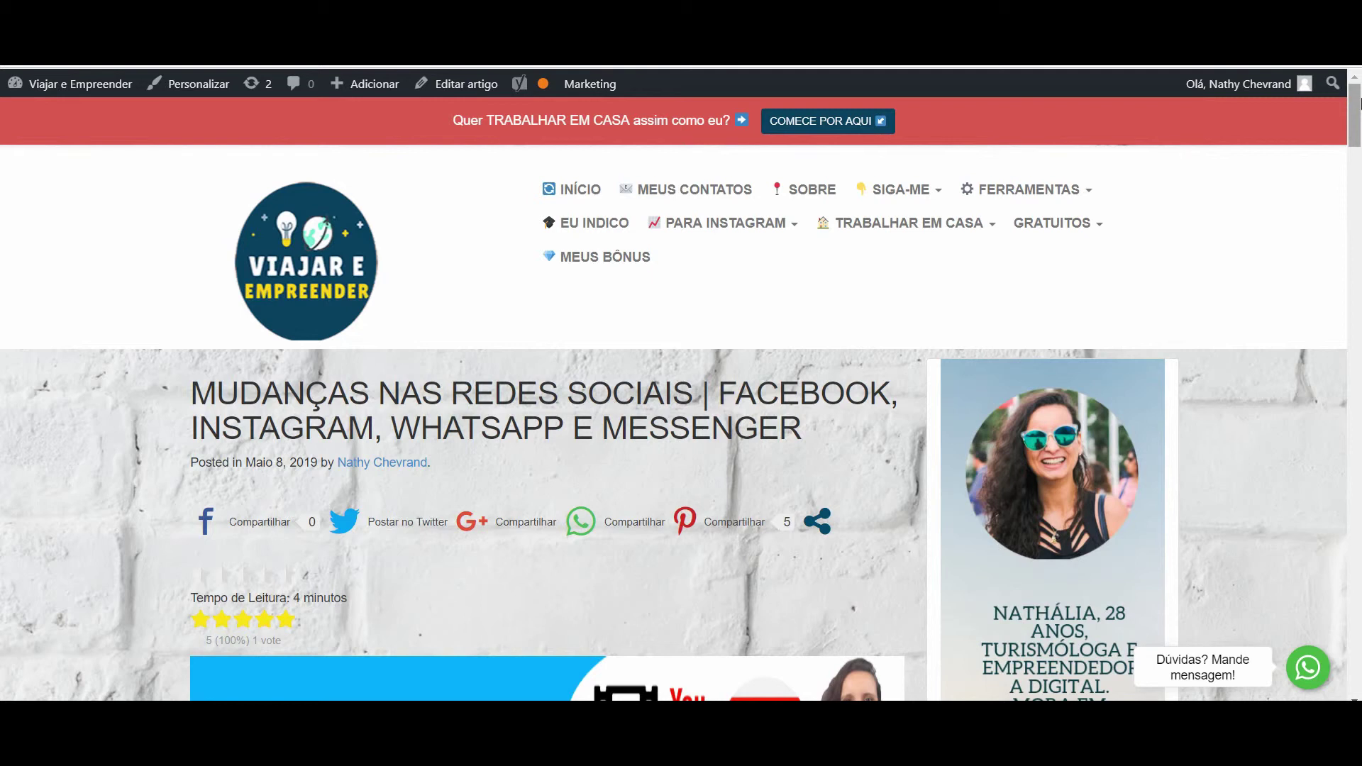
# Review the post's share buttons, reading time, star rating and related posts above the comment form
pyautogui.moveTo(1357, 103); pyautogui.dragTo(1357, 115)
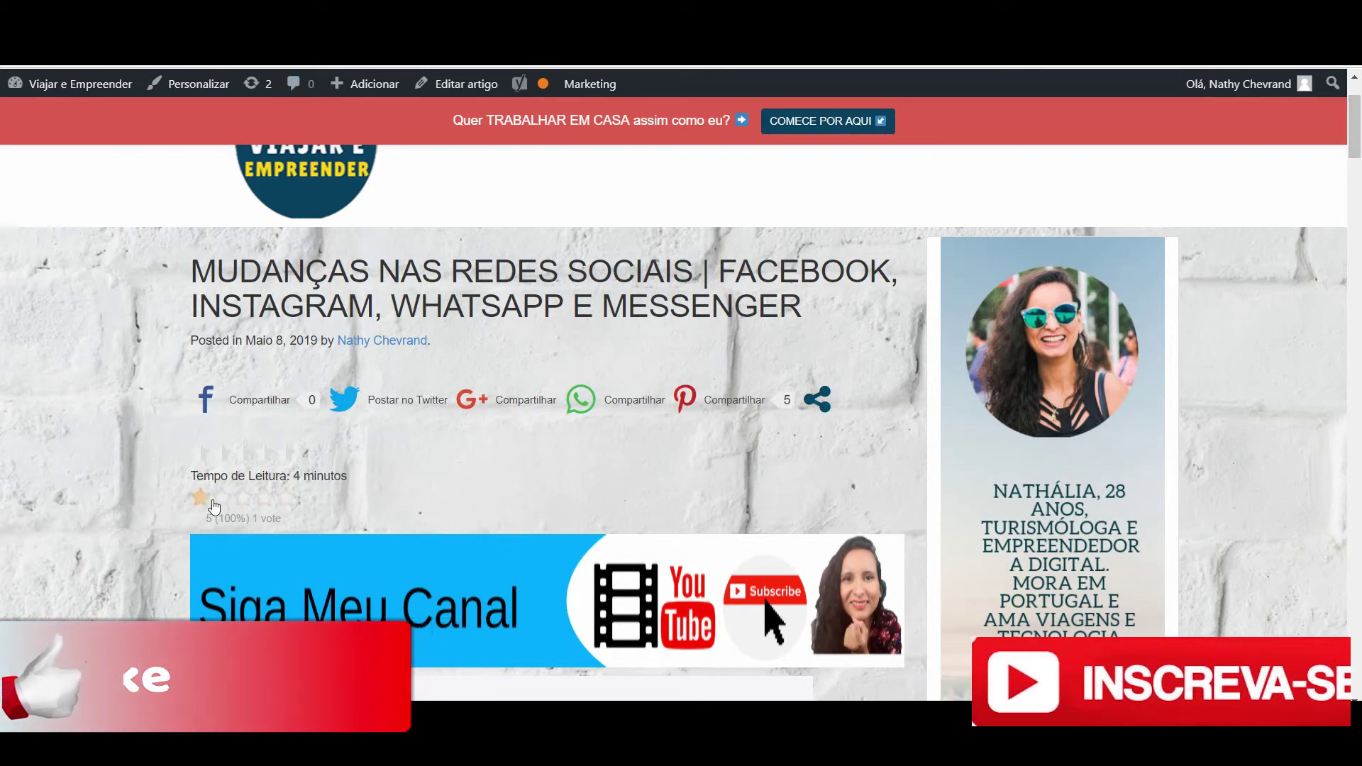
pyautogui.moveTo(1359, 201); pyautogui.dragTo(1359, 632)
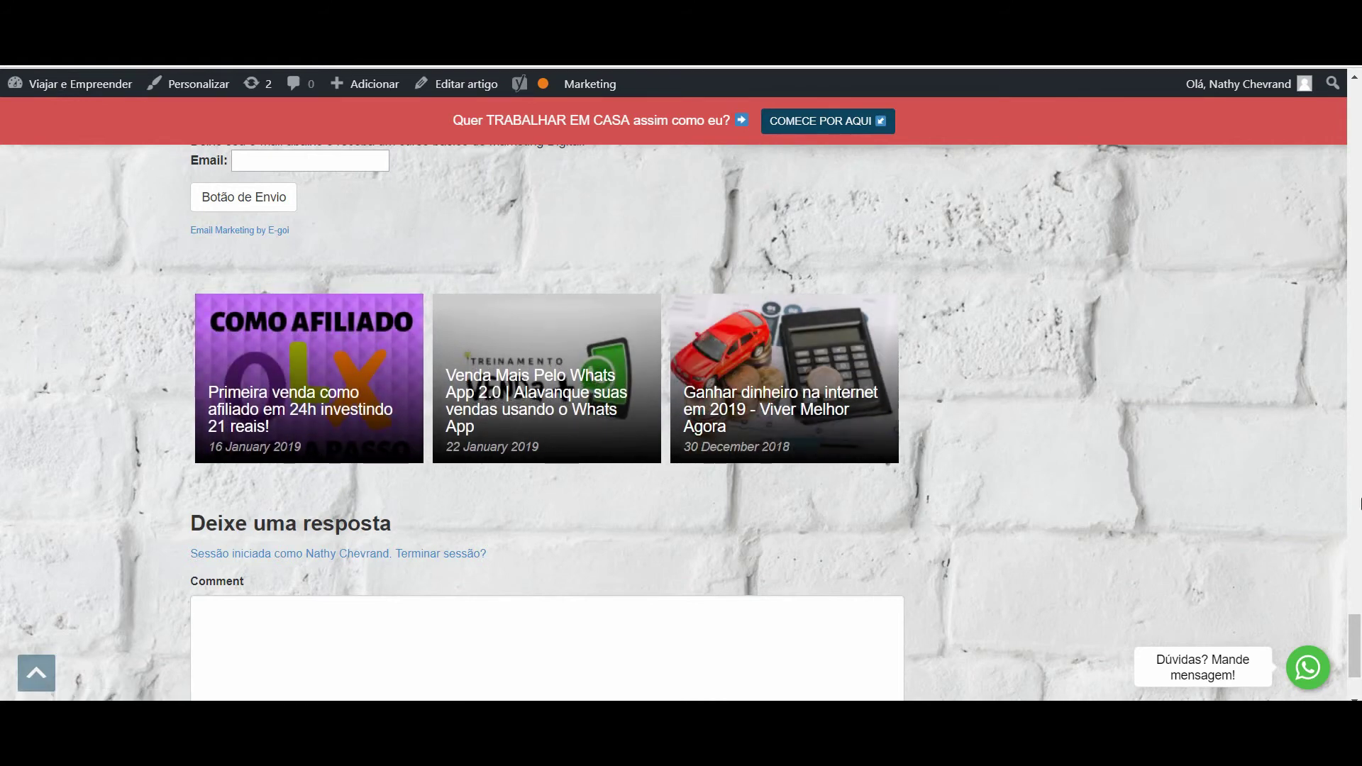
pyautogui.moveTo(1359, 625); pyautogui.dragTo(1359, 142)
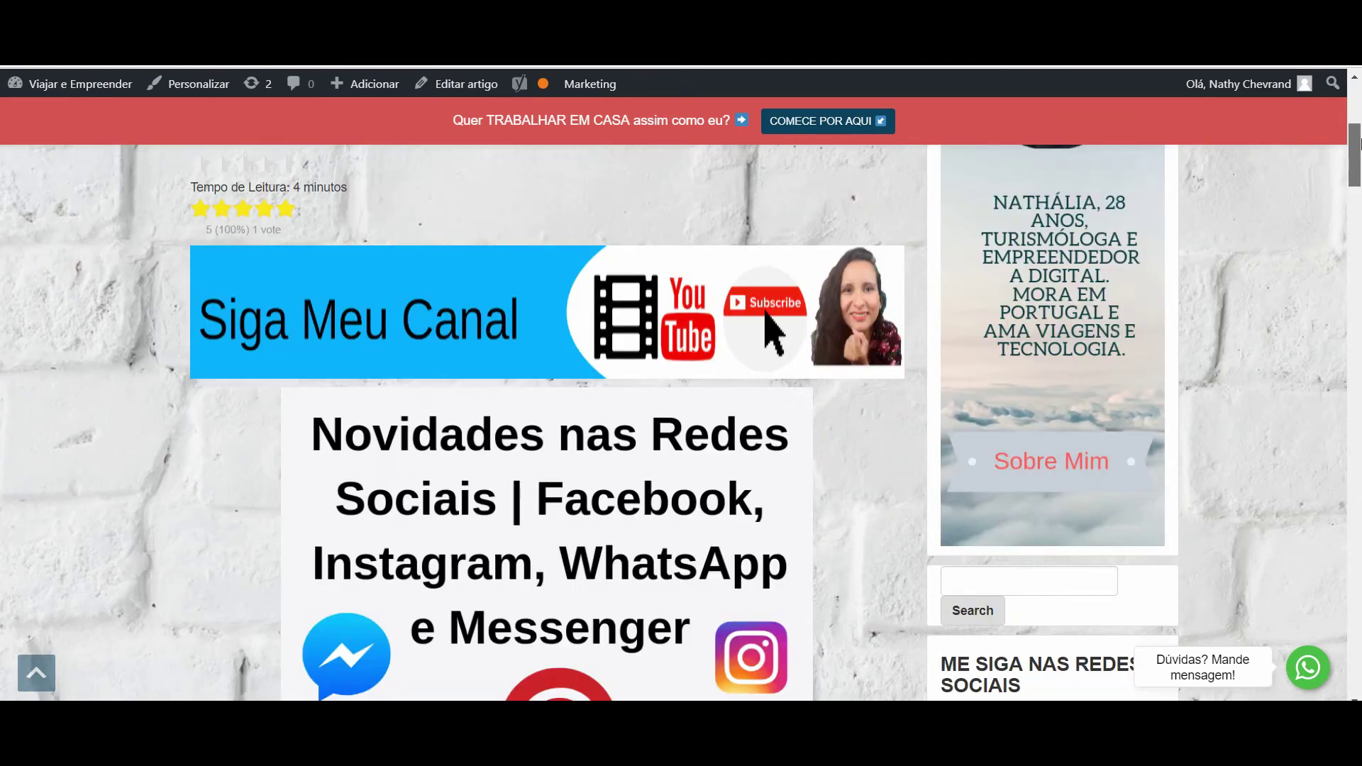